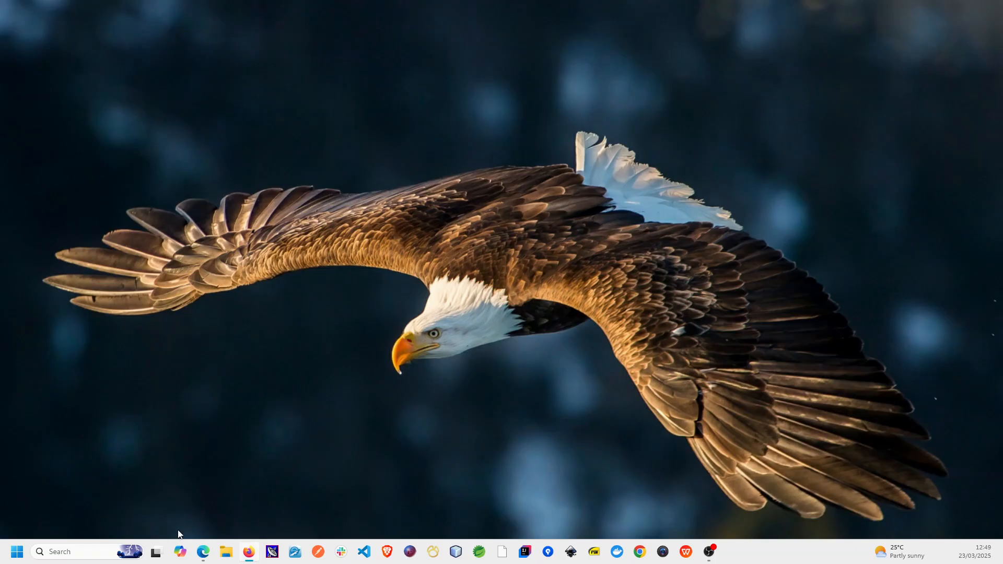
Switch to Microsoft Edge and open the Pre-built Virtual Machines section of the Kali Linux download page to view the Hyper-V image
click(203, 551)
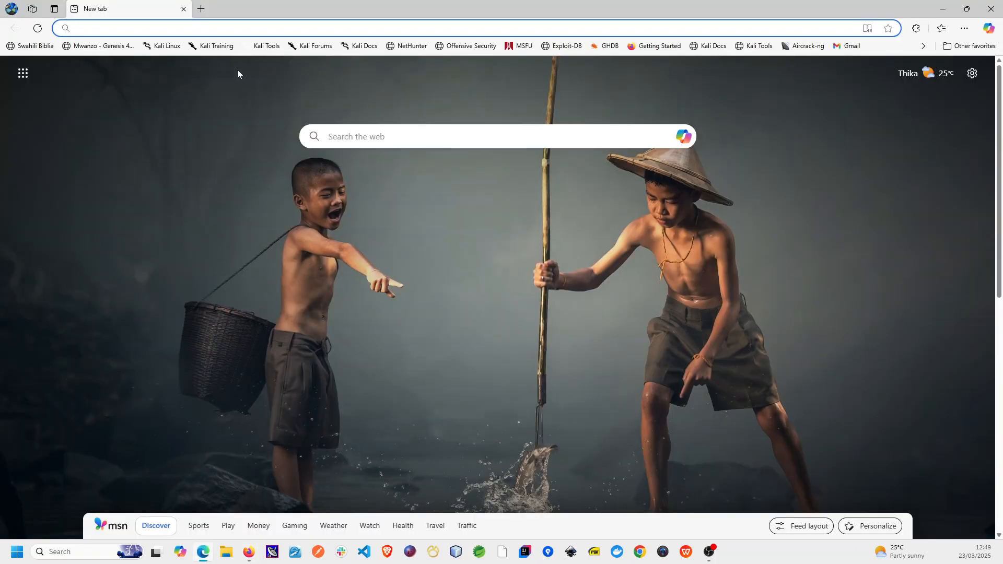
click(165, 46)
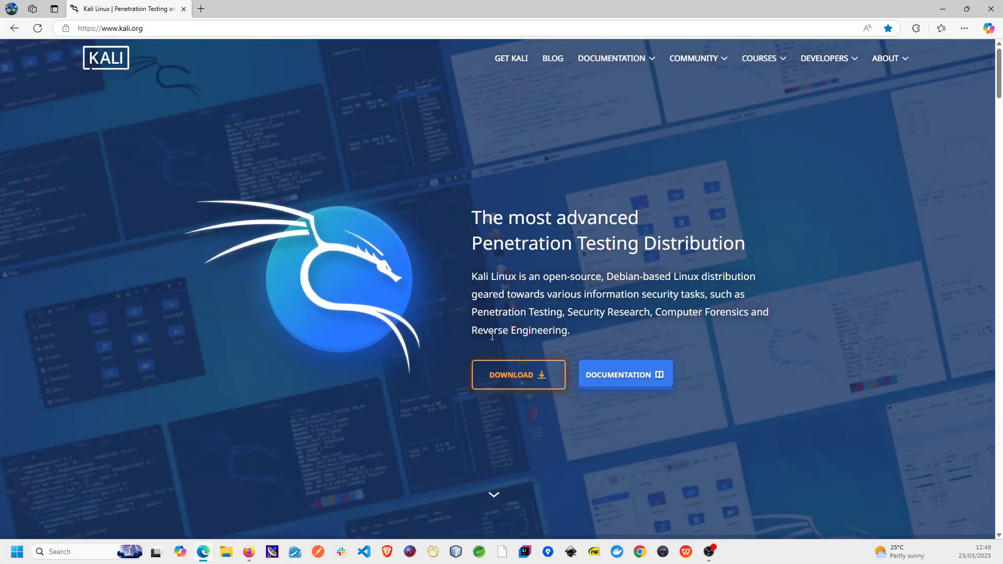
click(520, 383)
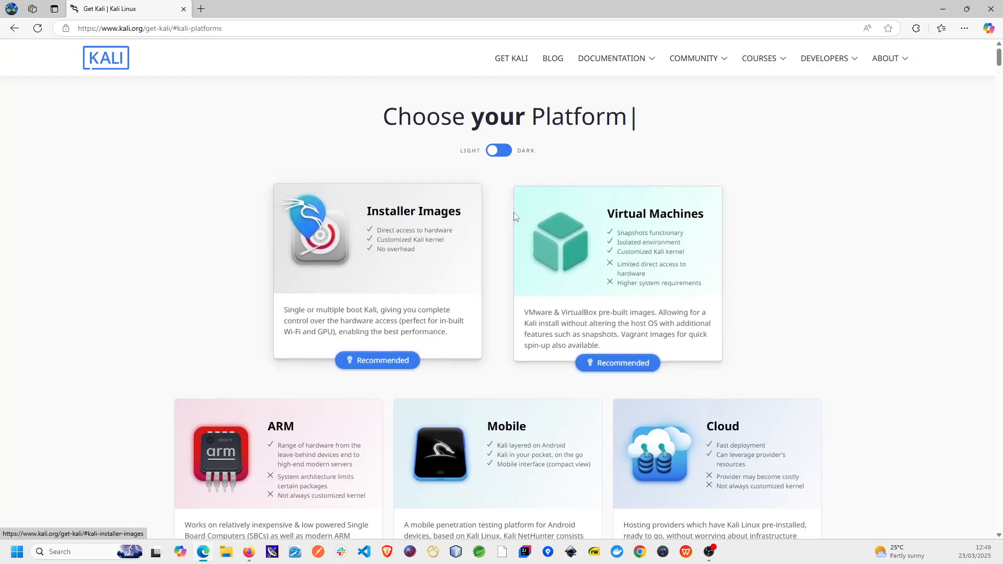
click(617, 271)
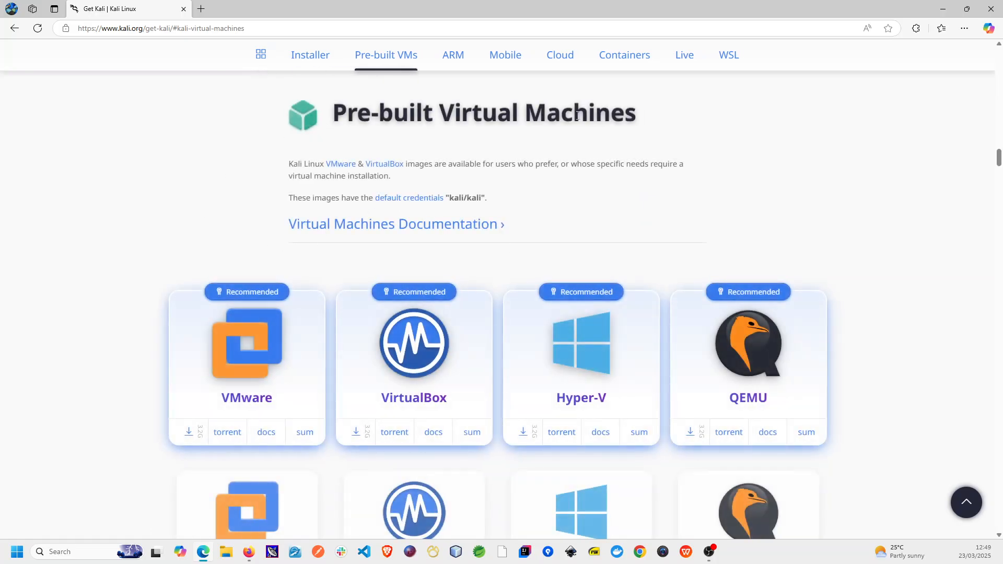
scroll(438, 311, down, 1)
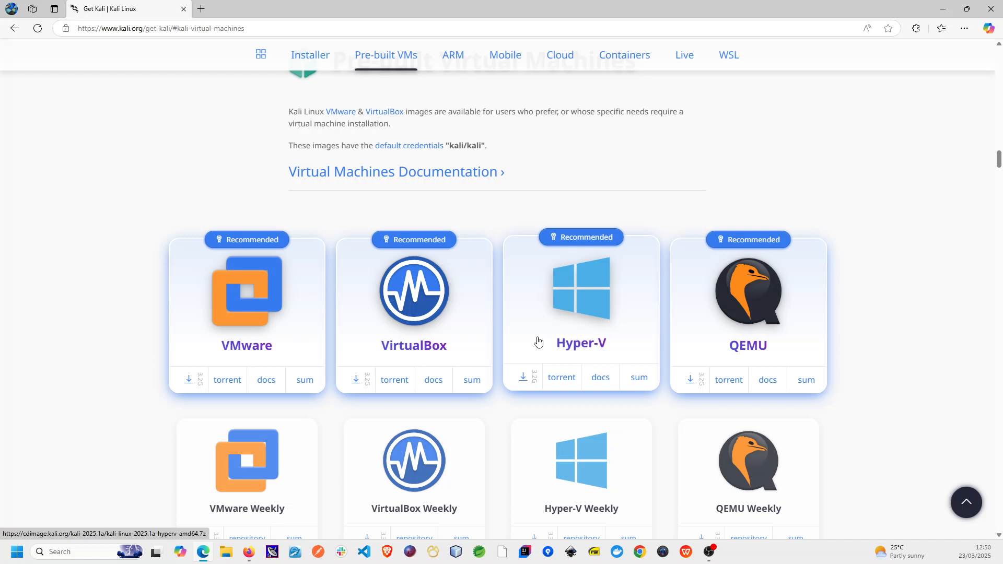
mouse_move(590, 306)
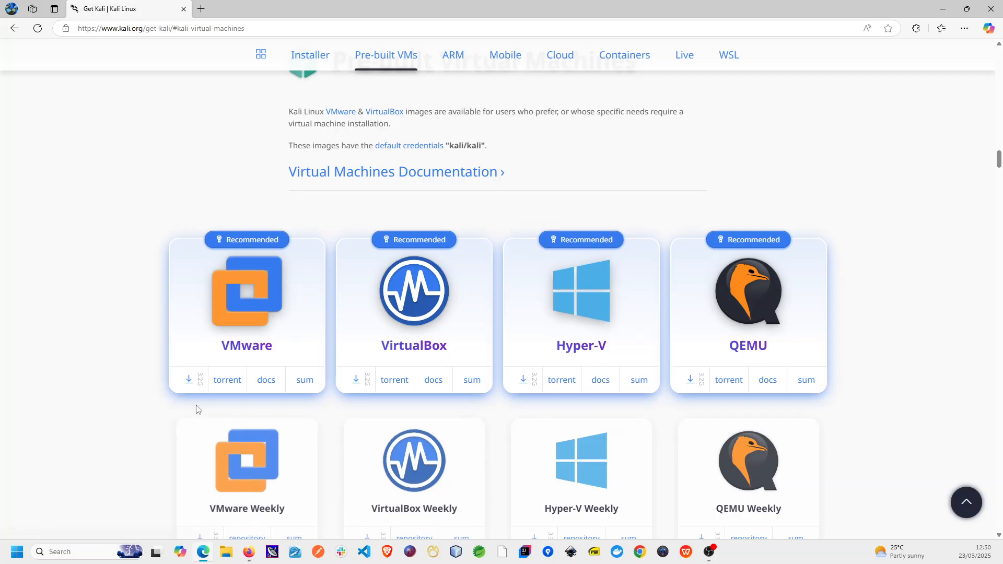
Open the Windows search for apps and settings
key(super)
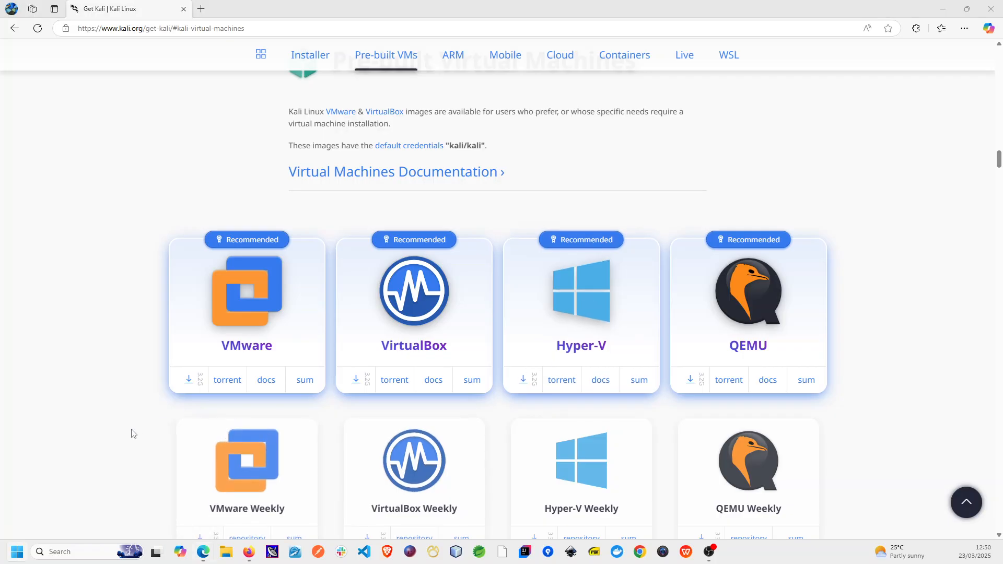
click(18, 555)
click(20, 556)
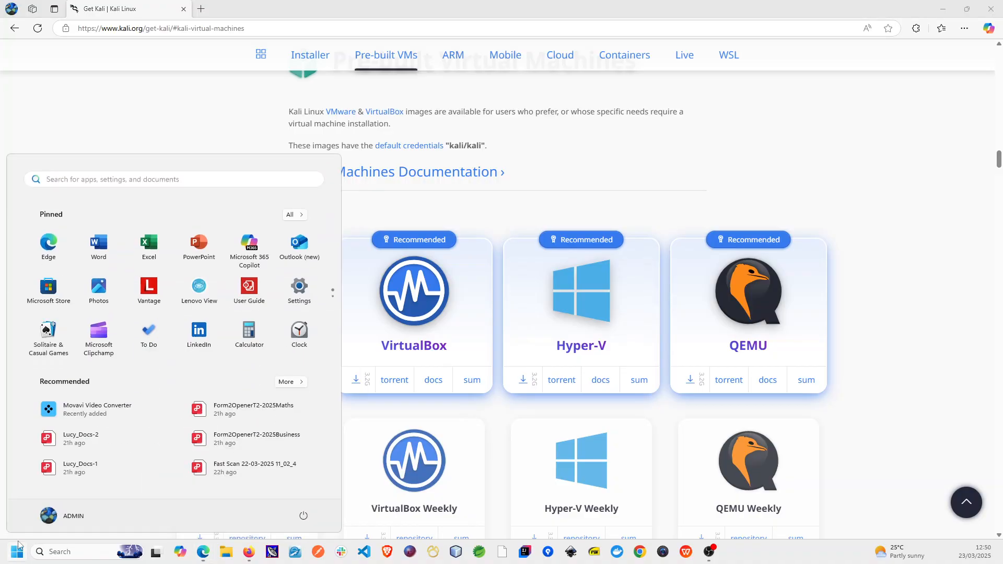
text(window)
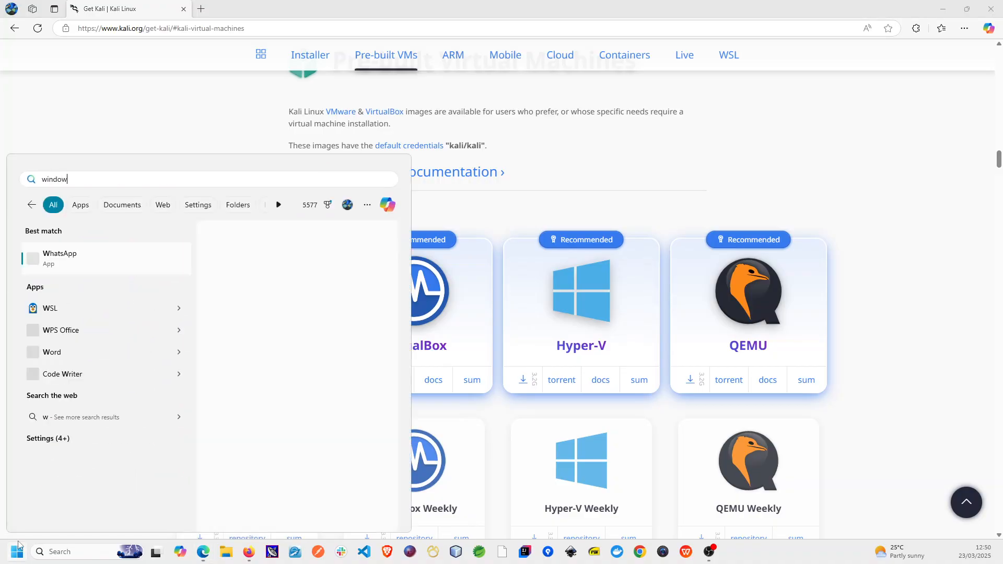
text(s tool)
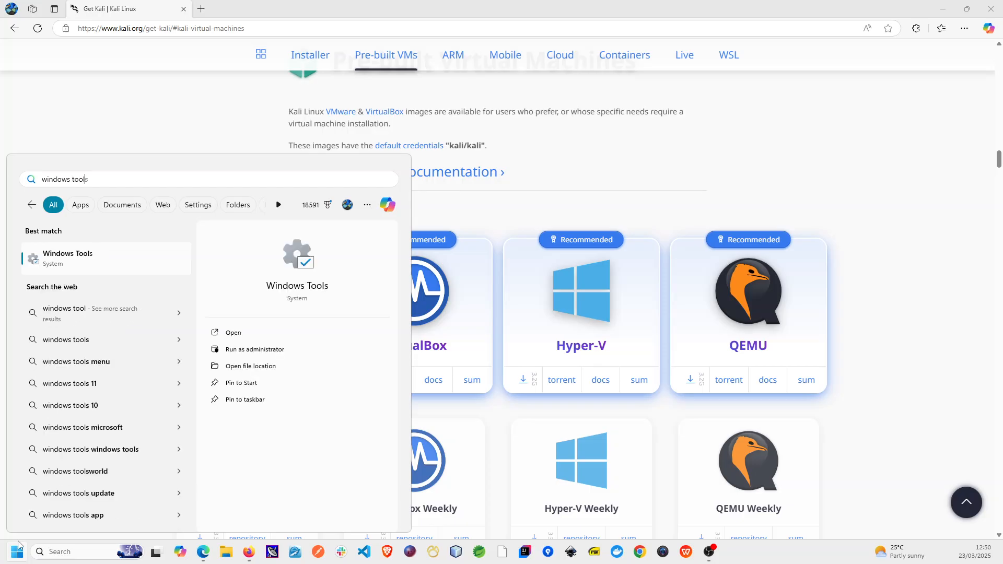
key(BackSpace)
key(BackSpace)
key(BackSpace)
key(BackSpace)
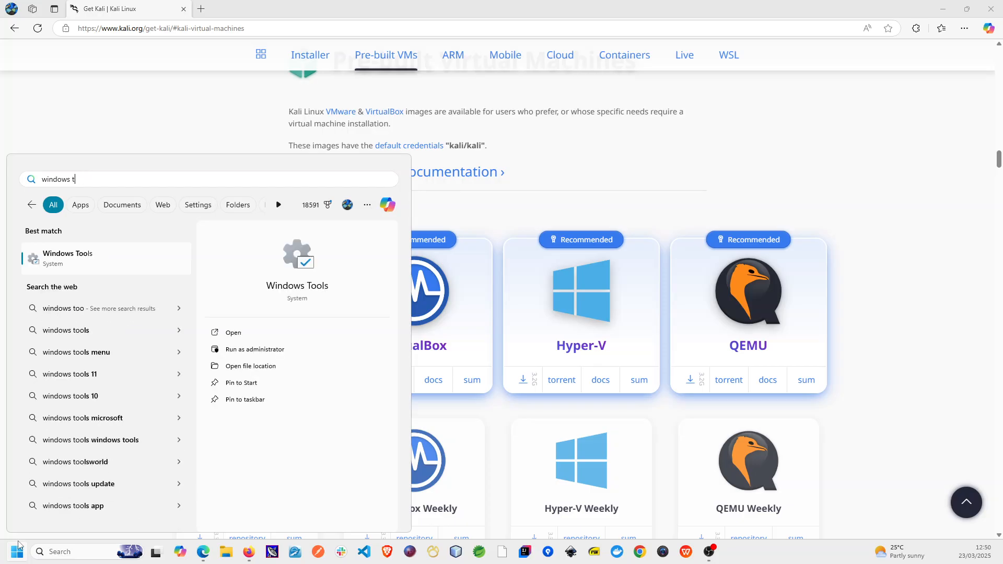
key(ctrl+a)
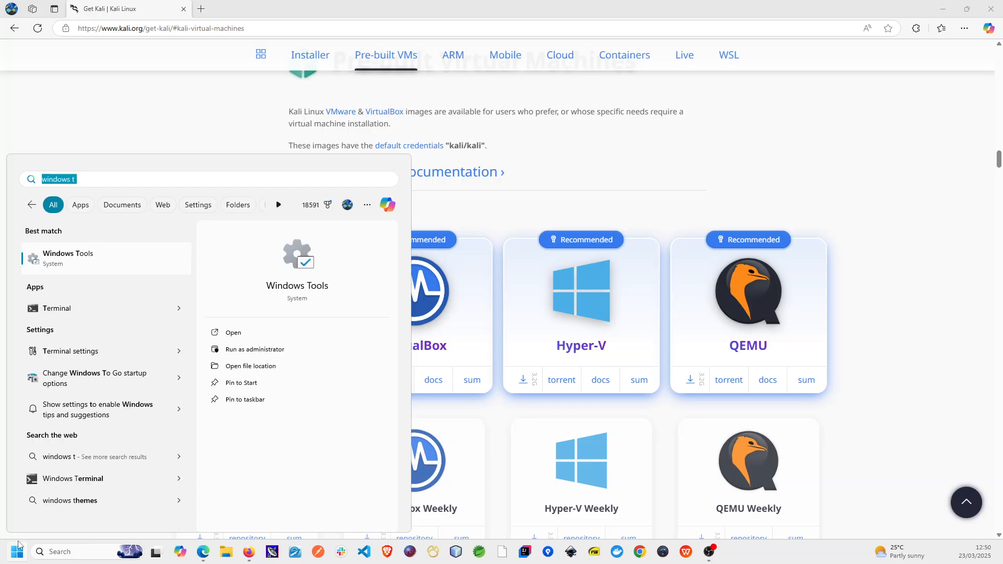
Open the Turn Windows features on or off dialog, expand Hyper-V to check its components, and accept the feature selection
text(turn win)
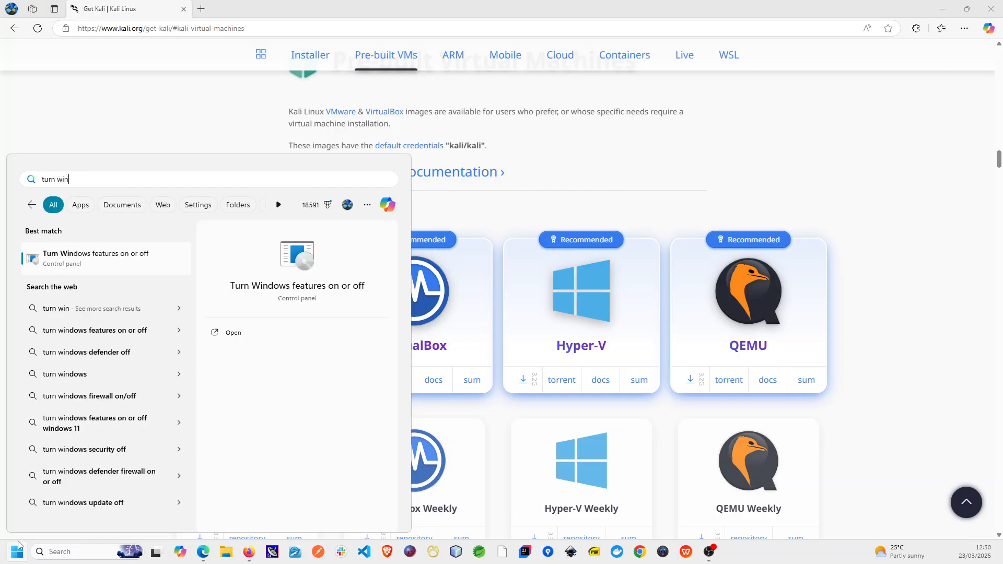
click(138, 259)
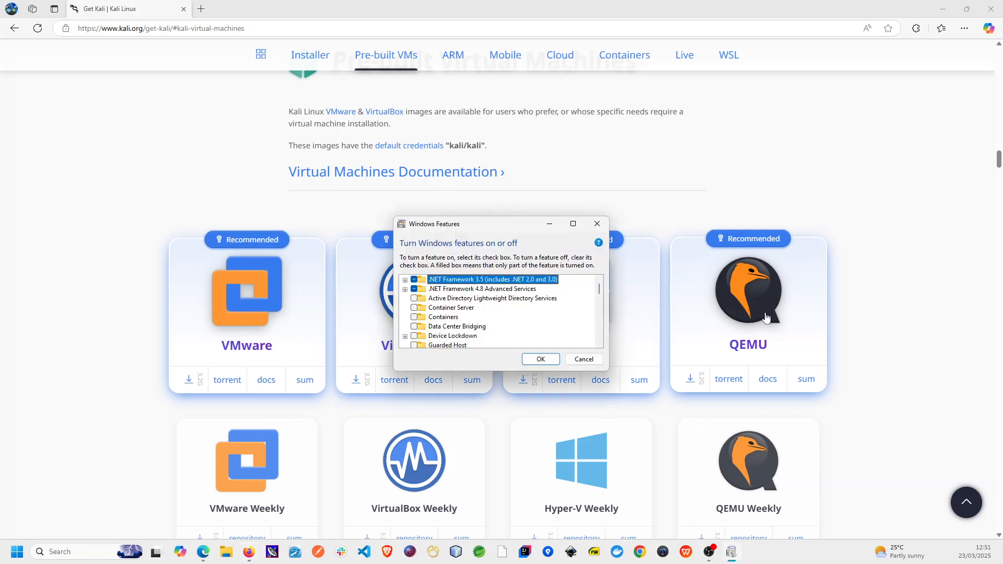
scroll(461, 311, down, 1)
scroll(462, 311, down, 2)
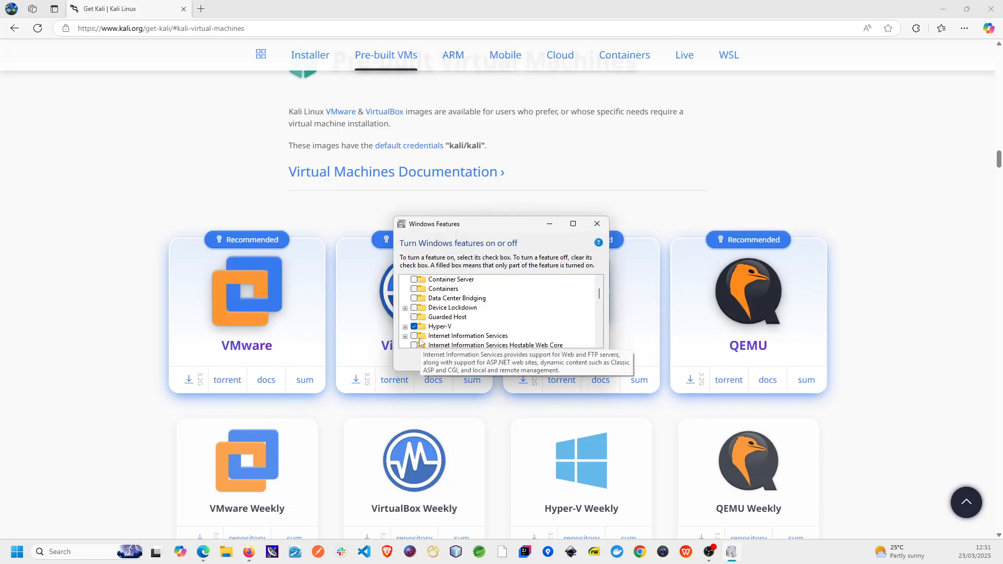
click(406, 327)
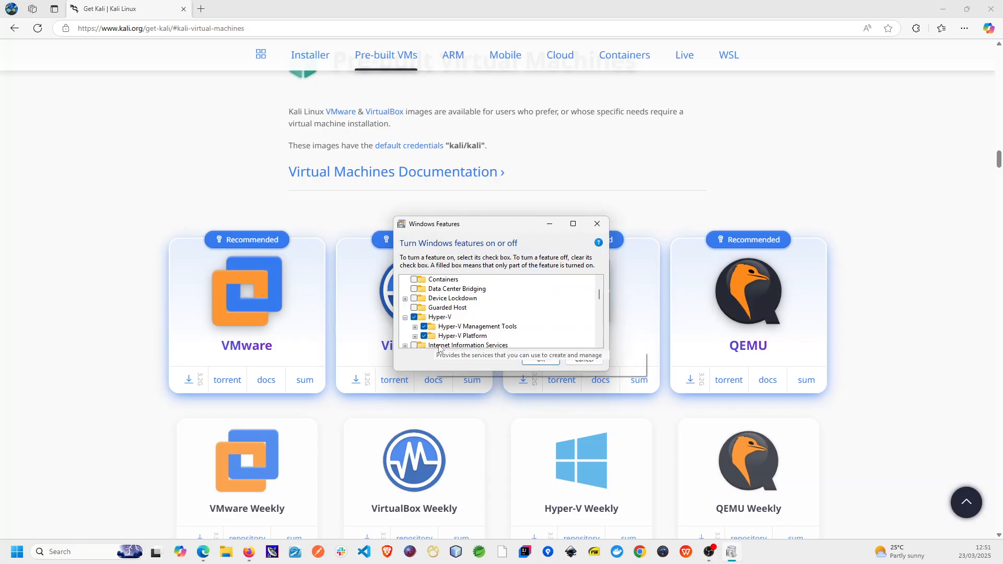
drag(429, 371, 429, 490)
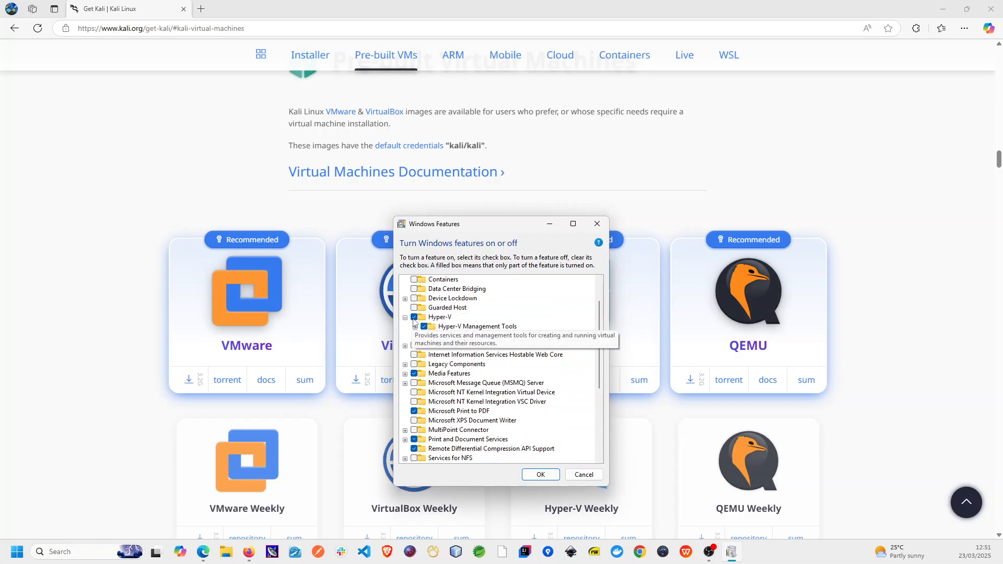
click(540, 473)
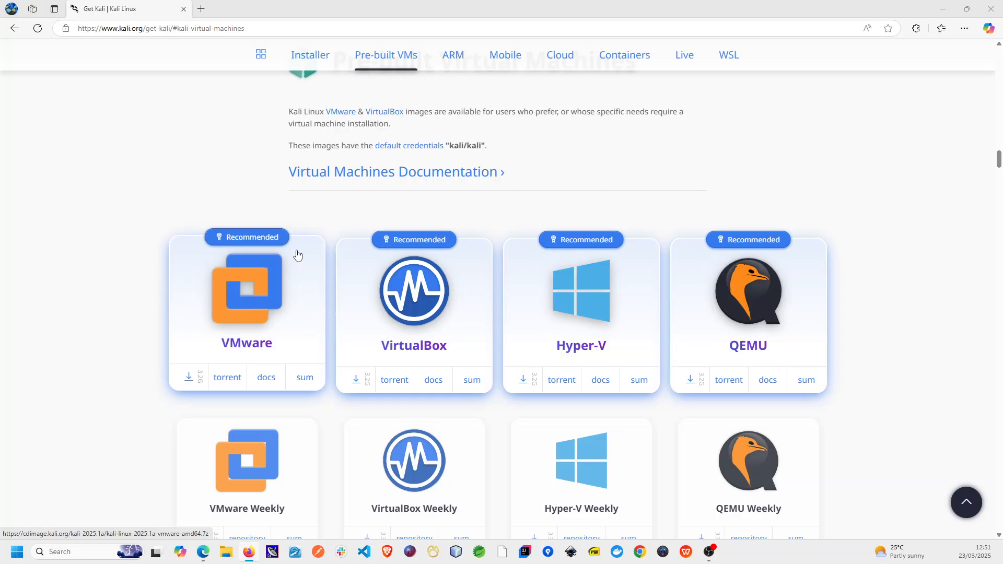
Switch to Windows PowerShell and enter the Hyper-V enabling command as a comment: #dism.exe /Online /Enable-Feature:Microsoft-Hyper-V /All
scroll(301, 260, down, 1)
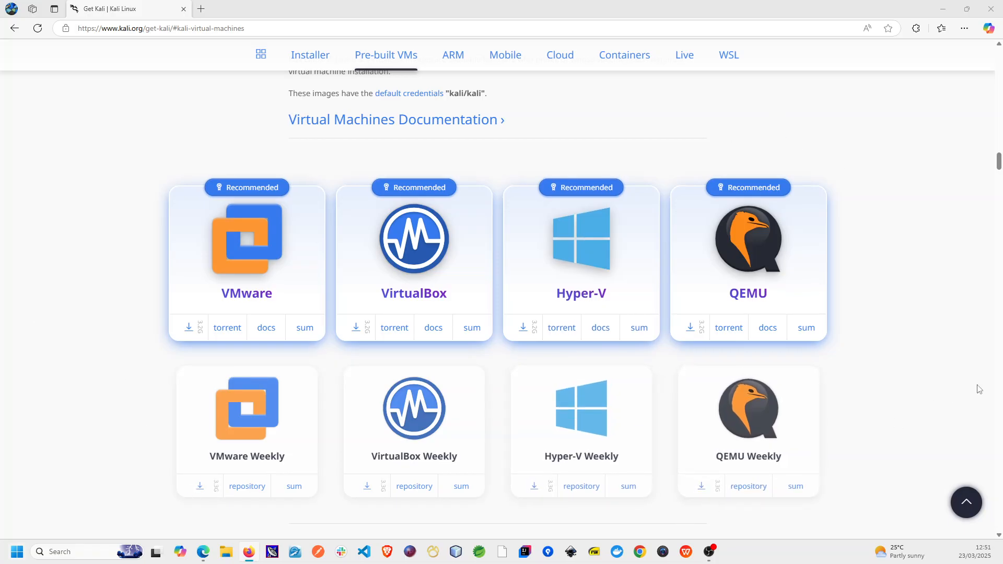
click(900, 369)
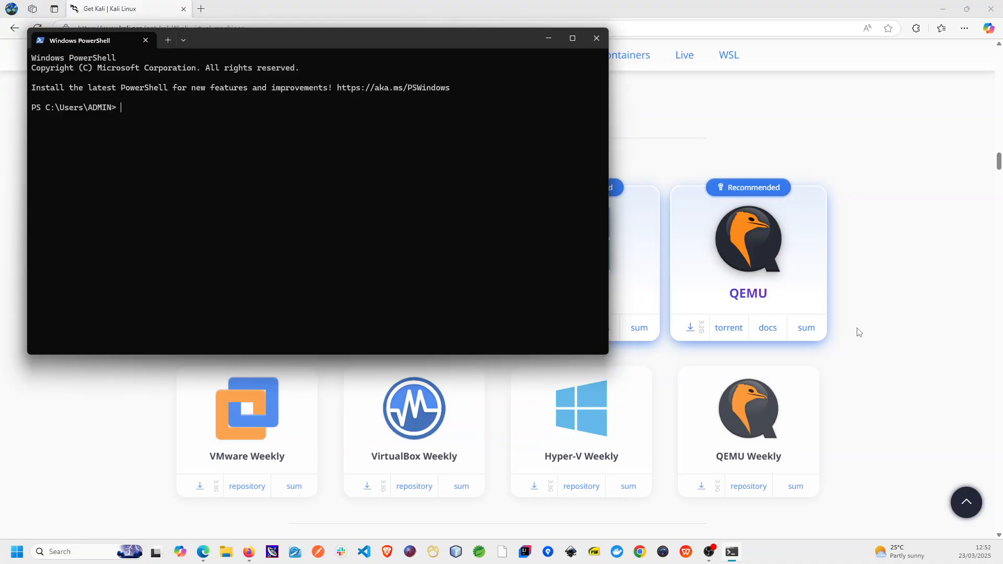
text(dism.exe /Online /Enable-Feature)
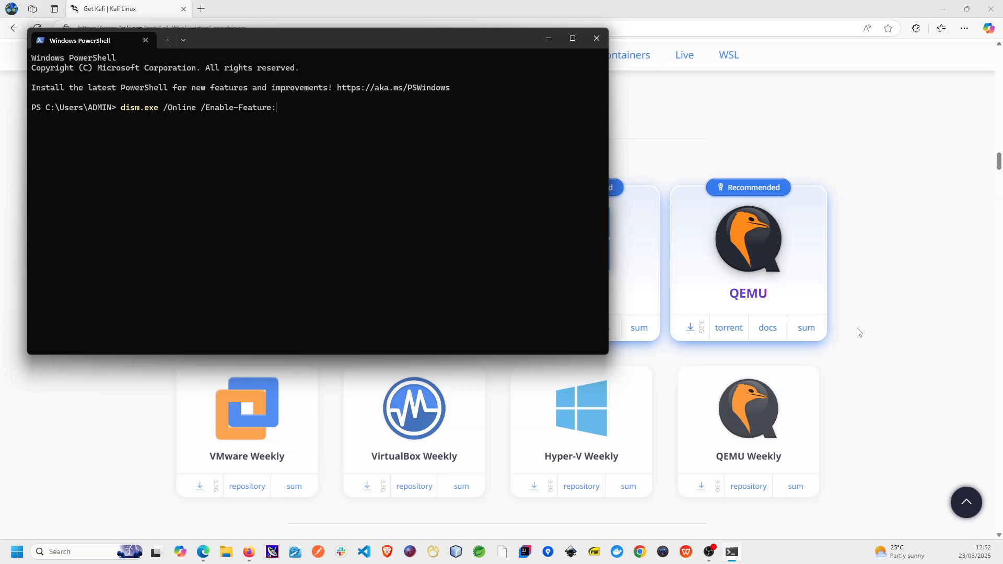
text(:Microso)
text(f)
text(t)
text(-Hyper)
text(-V)
text( /All)
text(#)
key(Return)
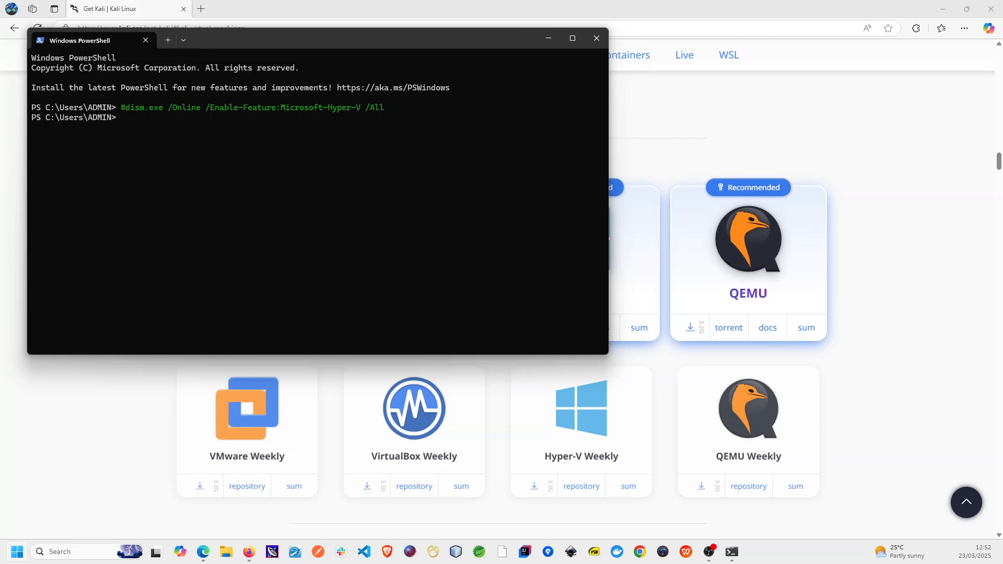
Search Windows for hyper and open Hyper-V Manager
click(13, 556)
text(hyper)
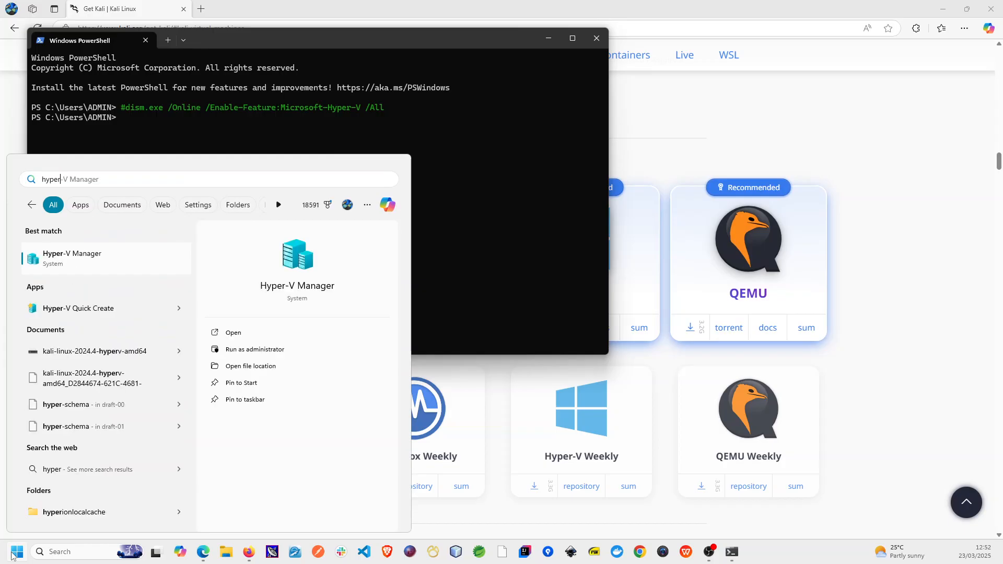
key(Return)
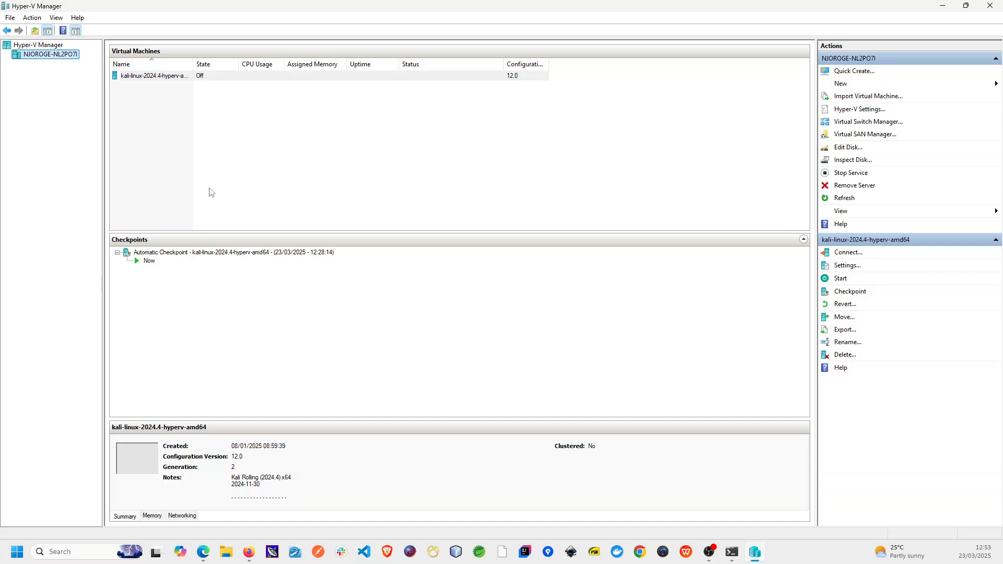
click(878, 88)
click(931, 85)
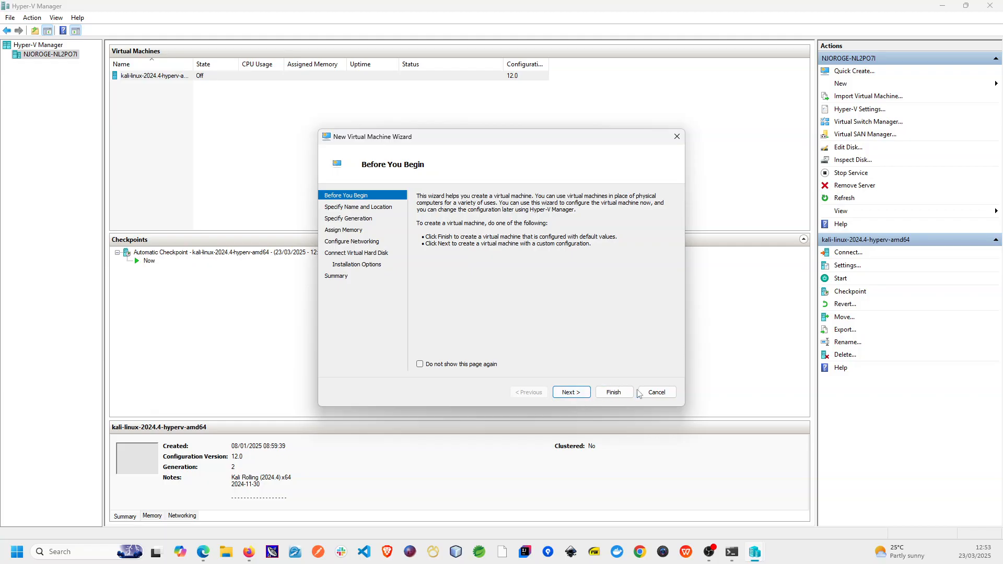
click(657, 392)
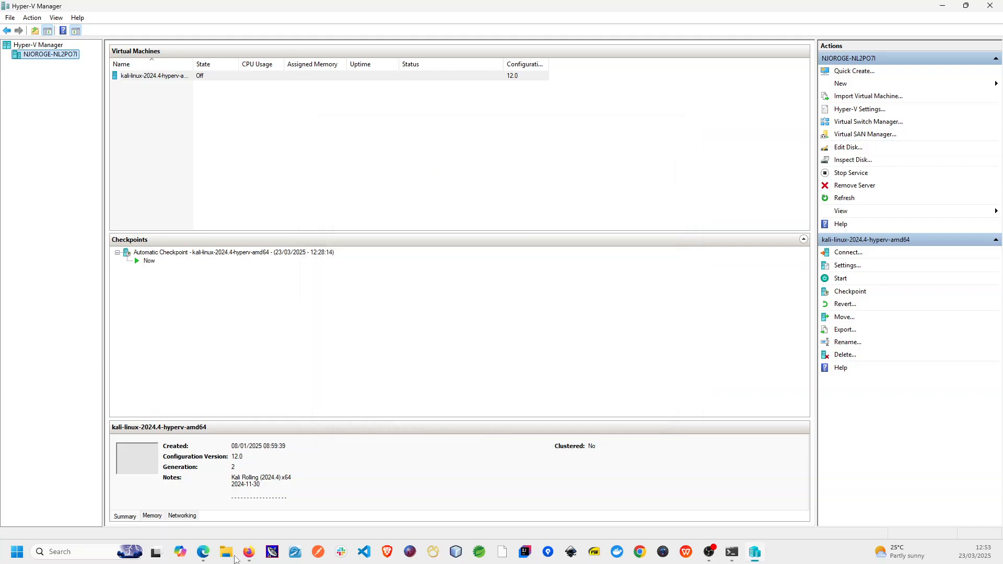
Switch to Microsoft Edge, review the default credentials note for the pre-built Kali images, and return to Hyper-V Manager
click(203, 552)
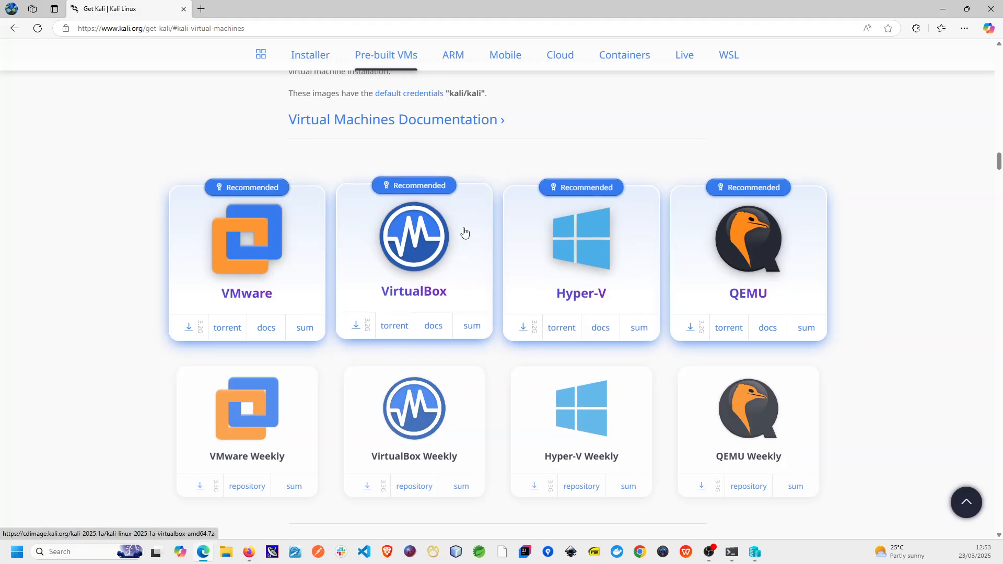
scroll(414, 158, up, 2)
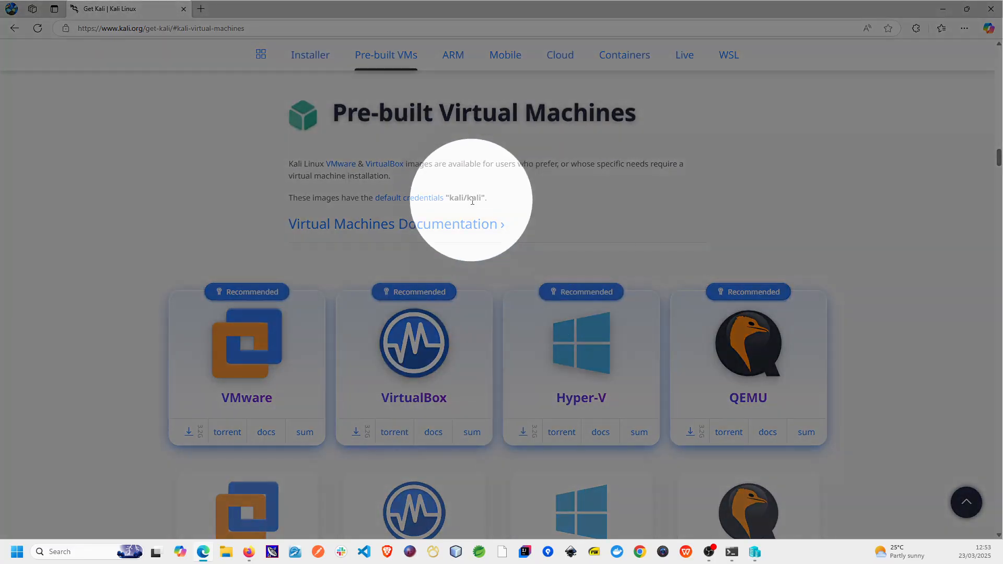
triple_click(450, 224)
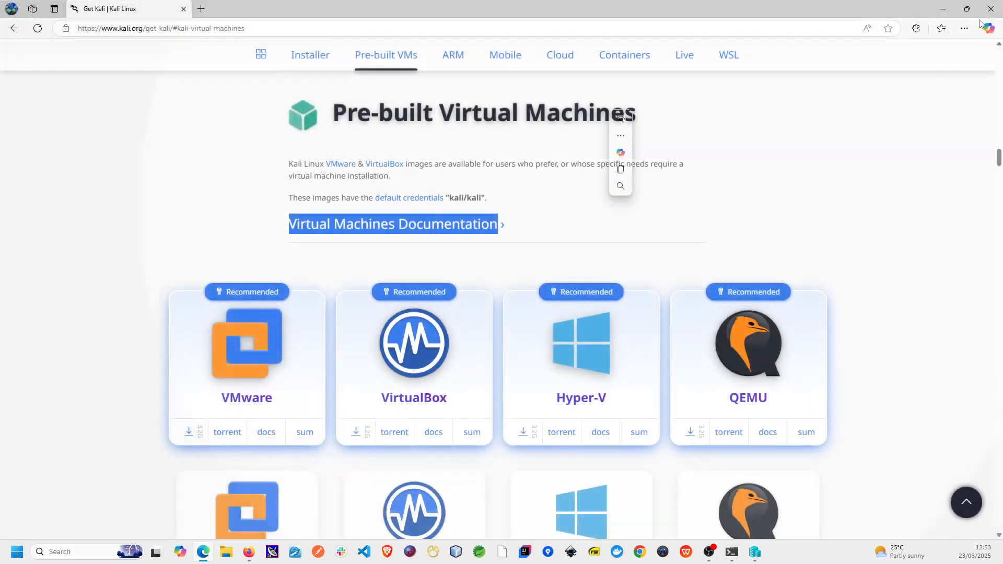
click(942, 7)
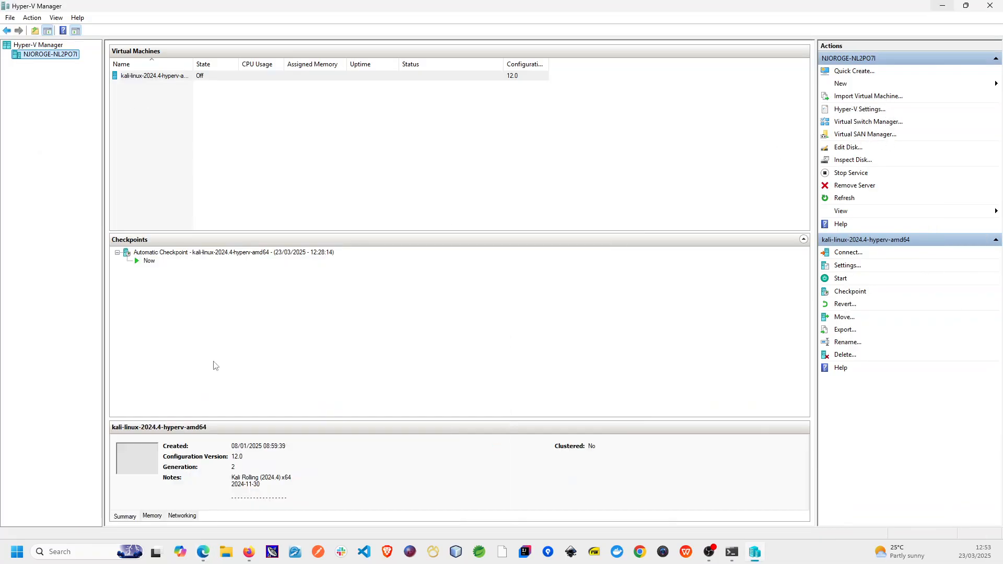
Try to import a virtual machine from the outer kali-linux-2024.4-hyperv-amd64 folder in ADMIN\Files, and cancel the import wizard
click(869, 97)
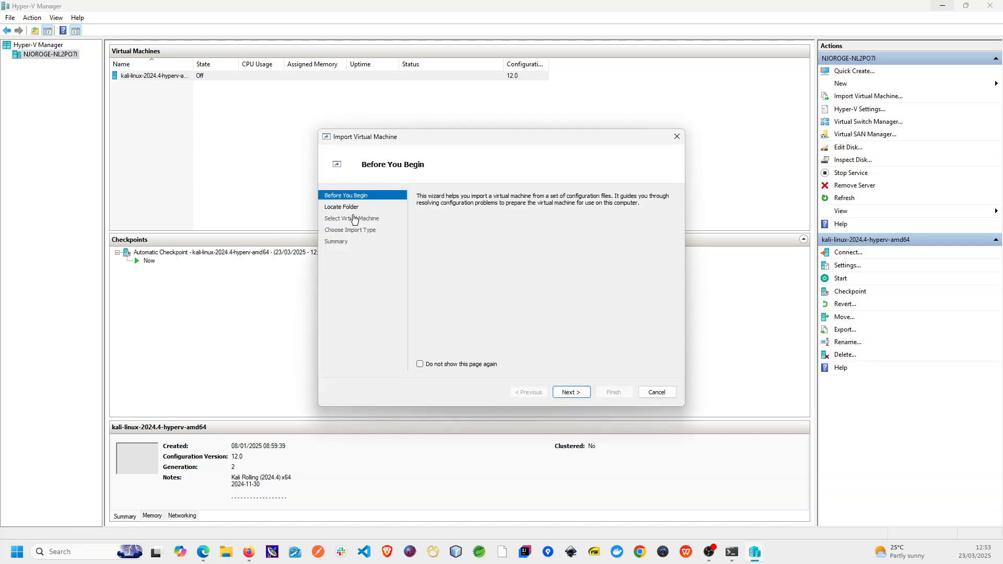
click(568, 392)
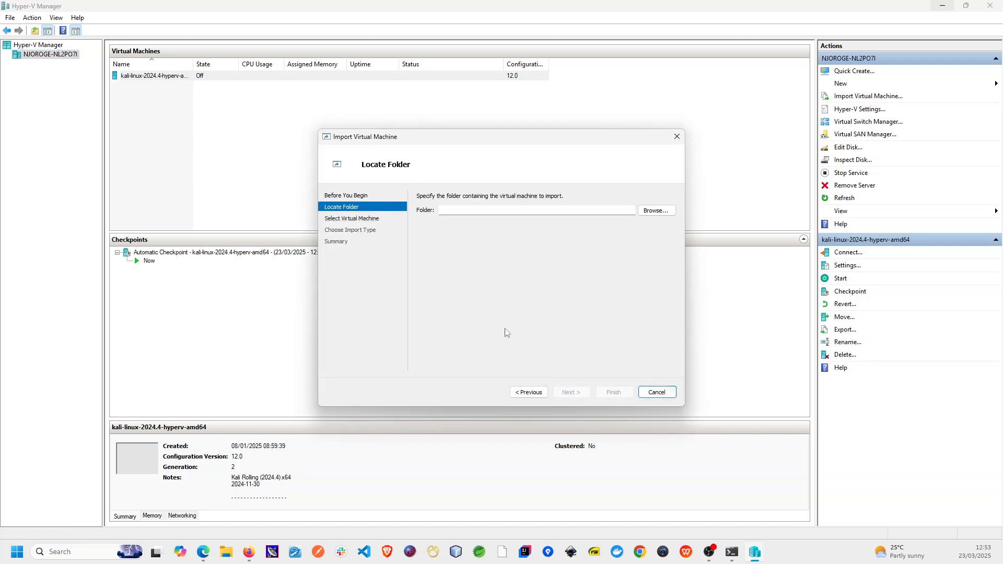
click(657, 211)
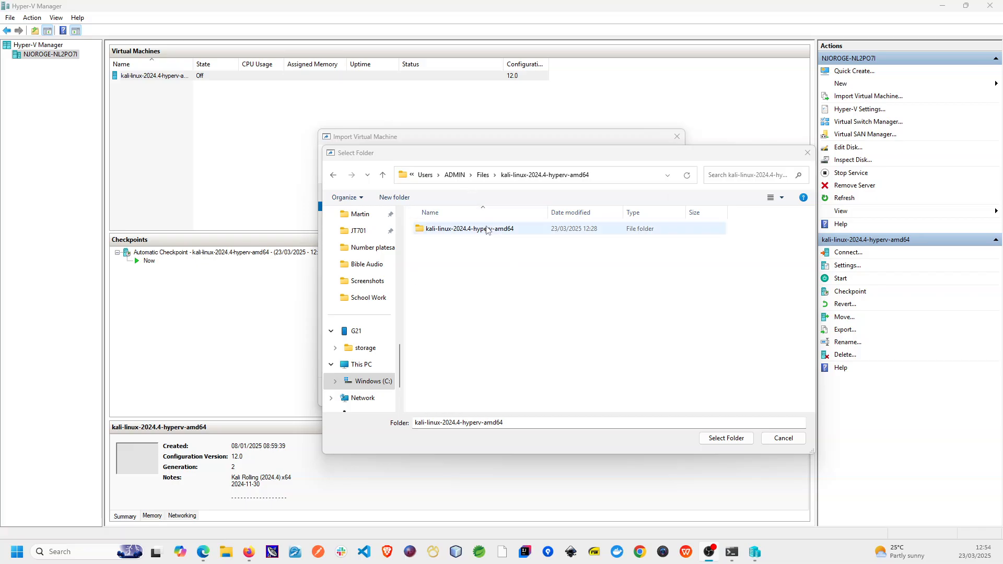
double_click(488, 234)
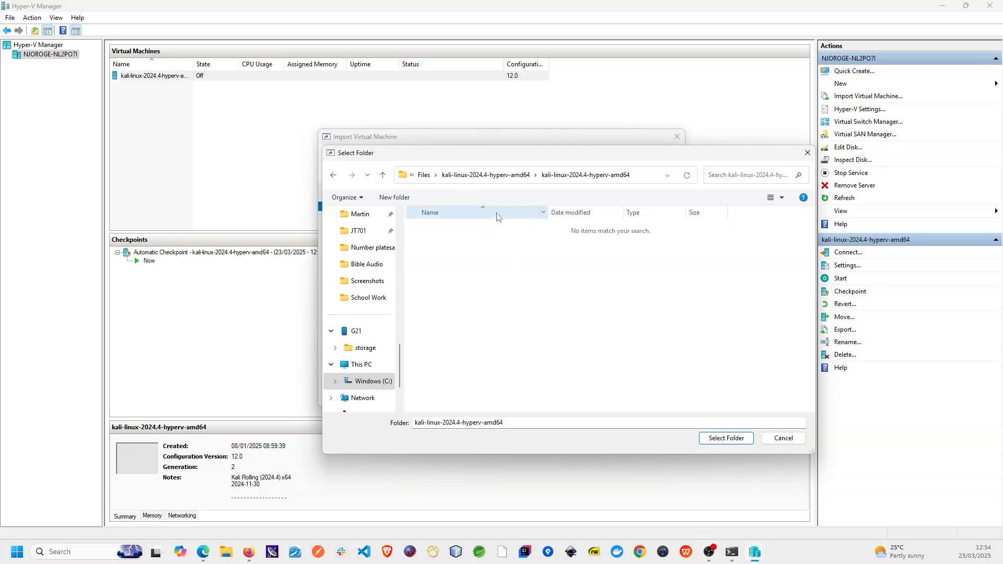
click(485, 175)
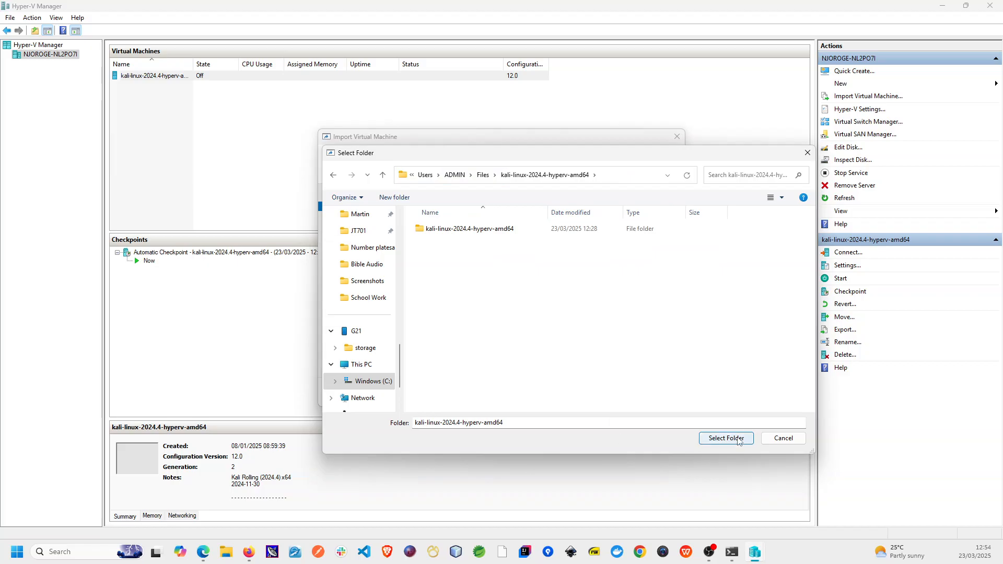
click(739, 442)
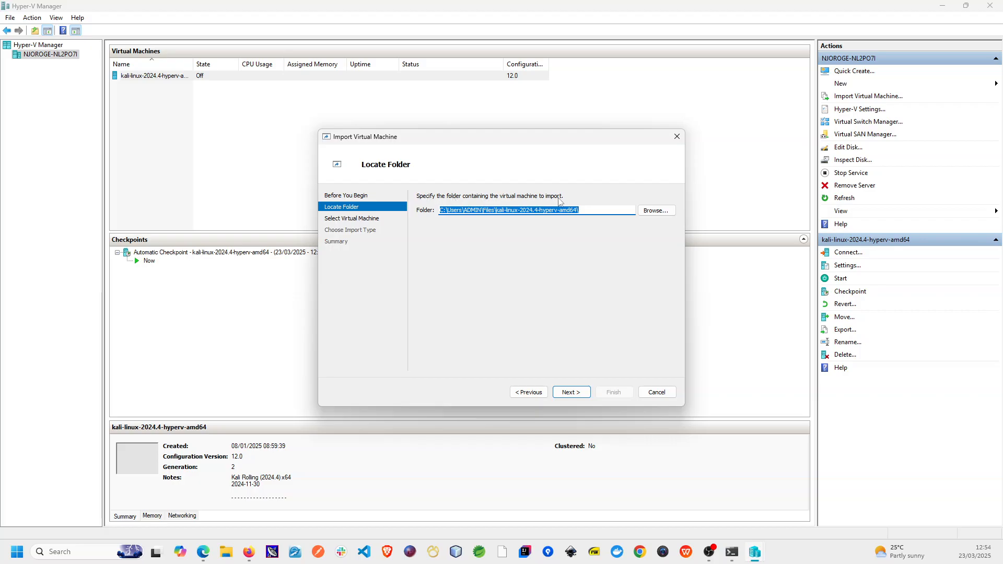
click(570, 391)
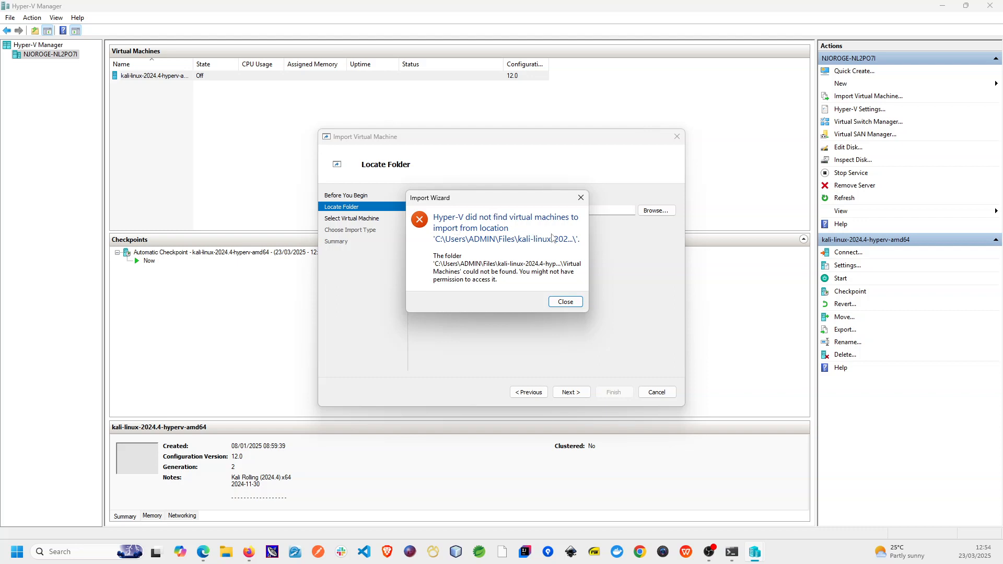
click(562, 302)
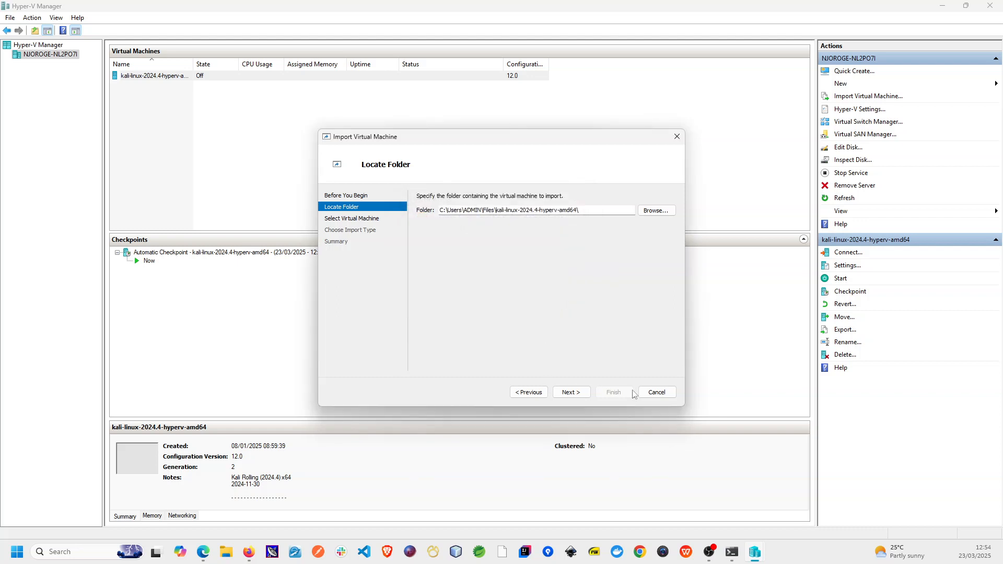
click(656, 391)
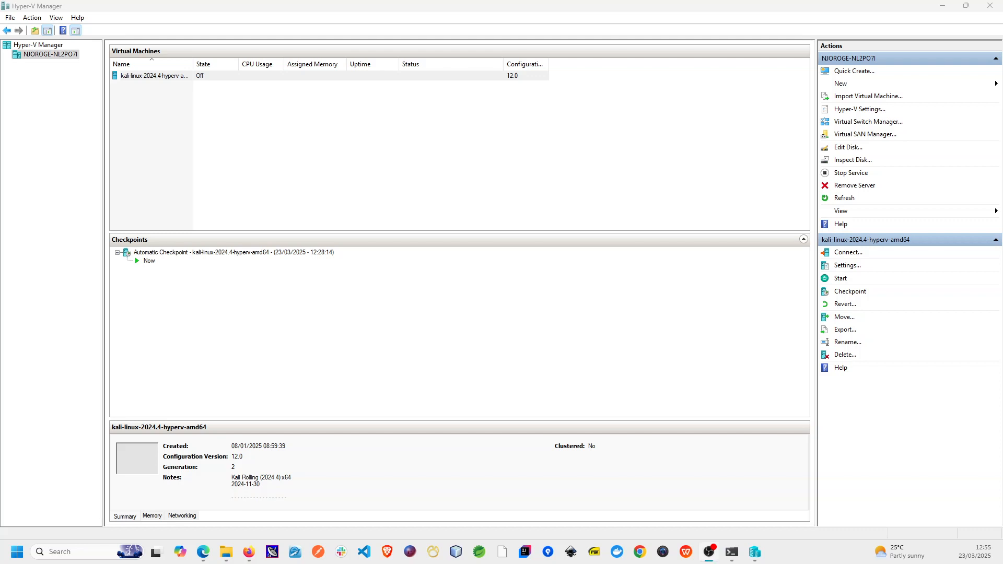
Switch to File Explorer, open the nested kali-linux-2024.4-hyperv-amd64 folder, and select the install-vm batch file
key(alt+Tab)
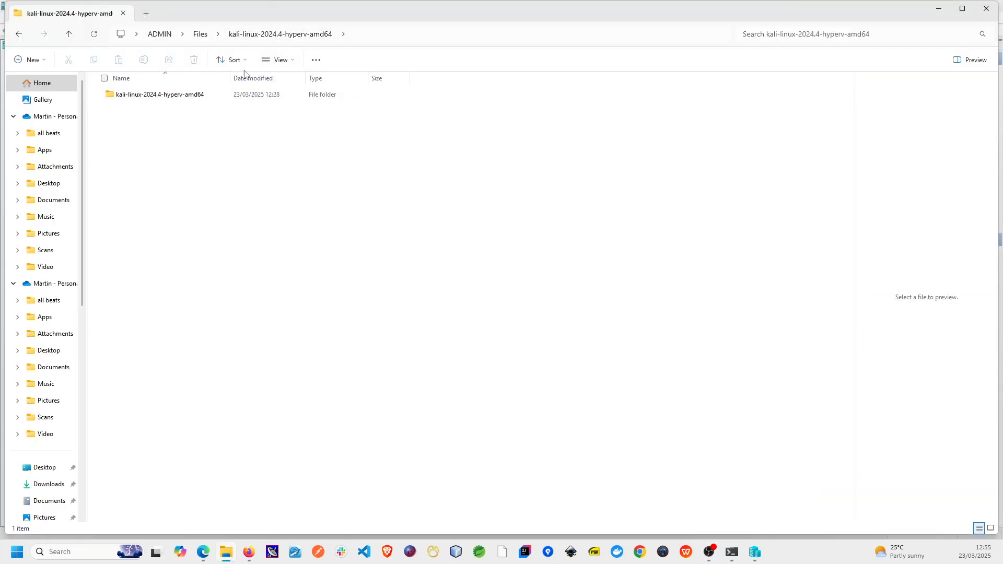
click(192, 96)
double_click(192, 95)
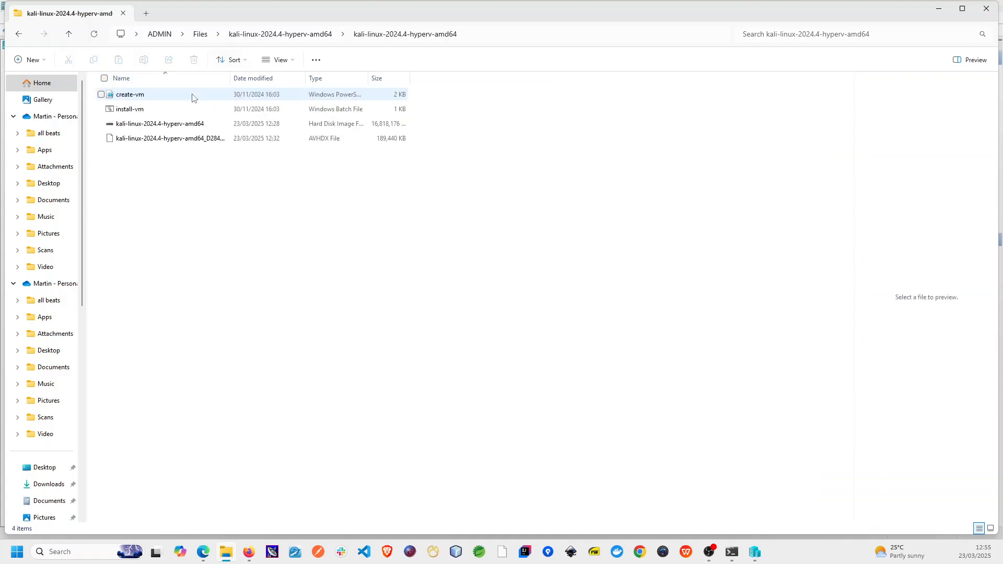
click(172, 113)
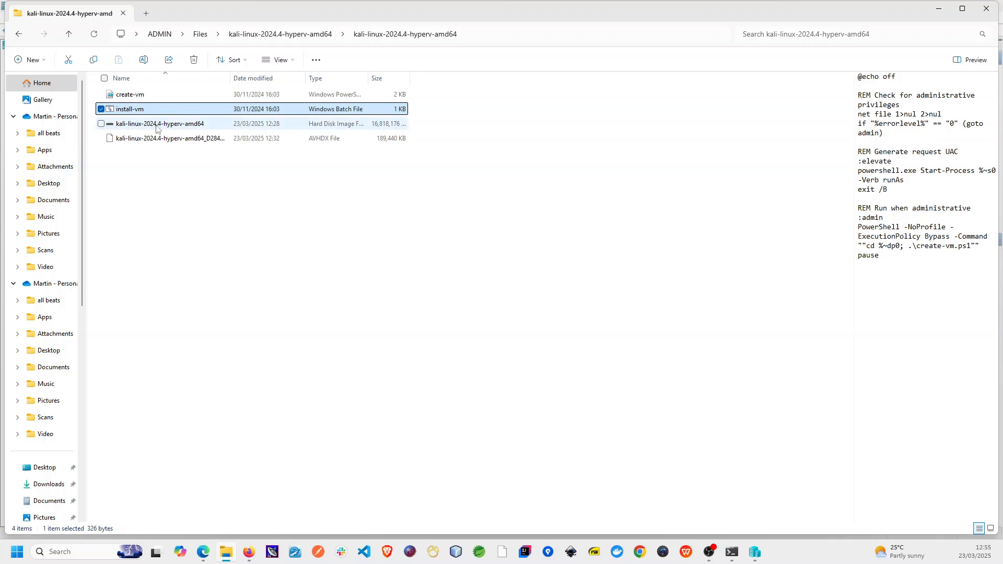
click(760, 556)
click(178, 74)
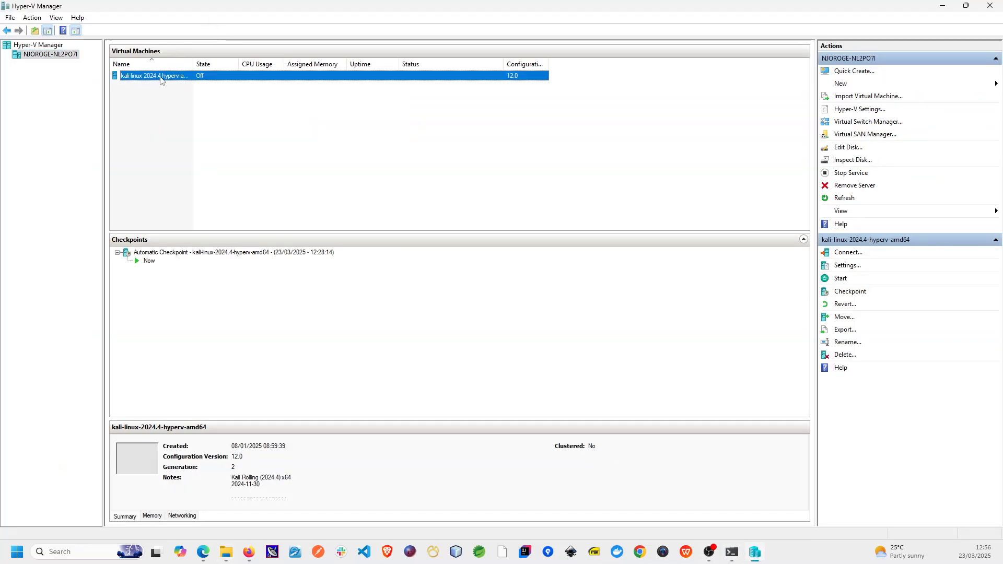
key(alt+Tab)
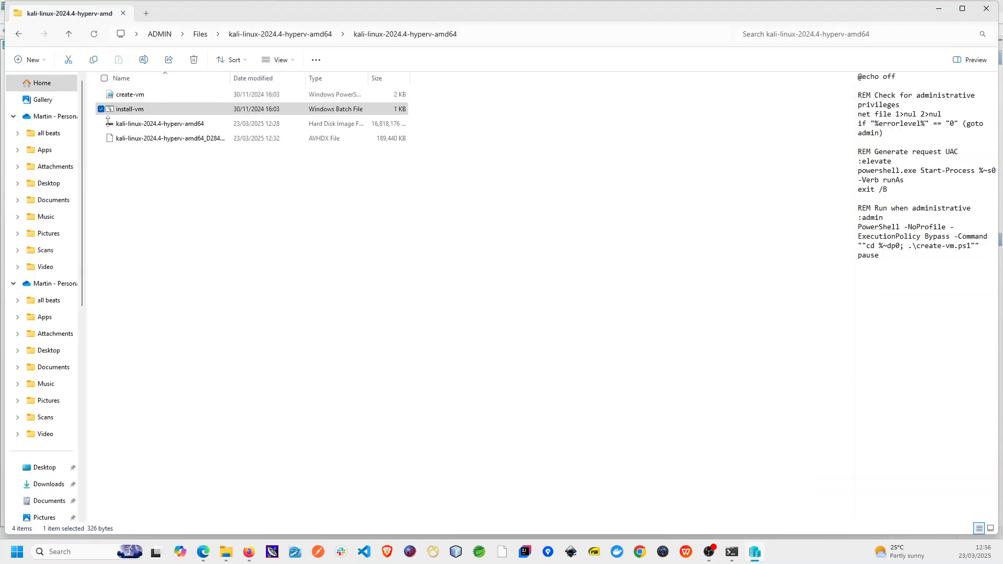
key(alt+Tab)
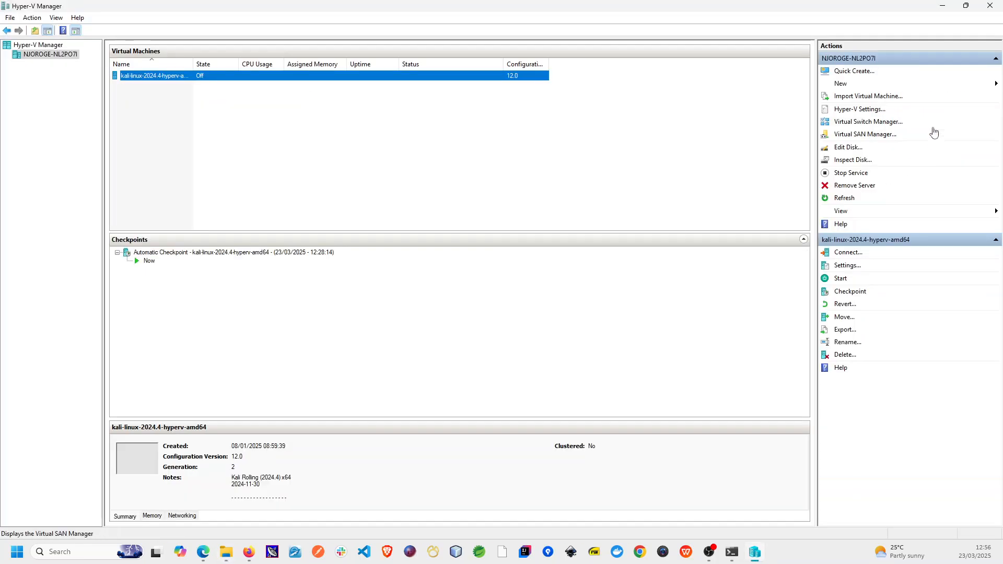
click(867, 89)
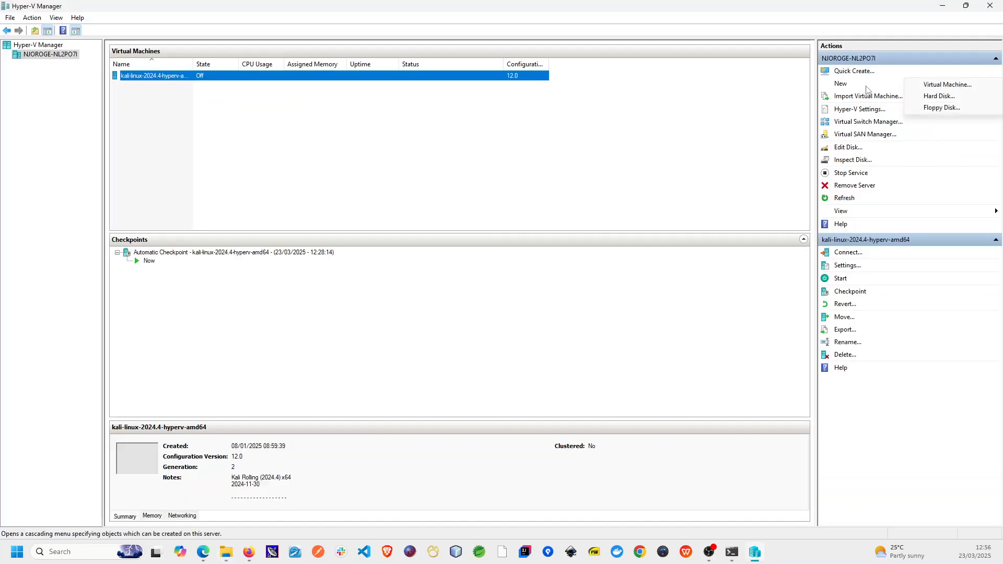
click(947, 85)
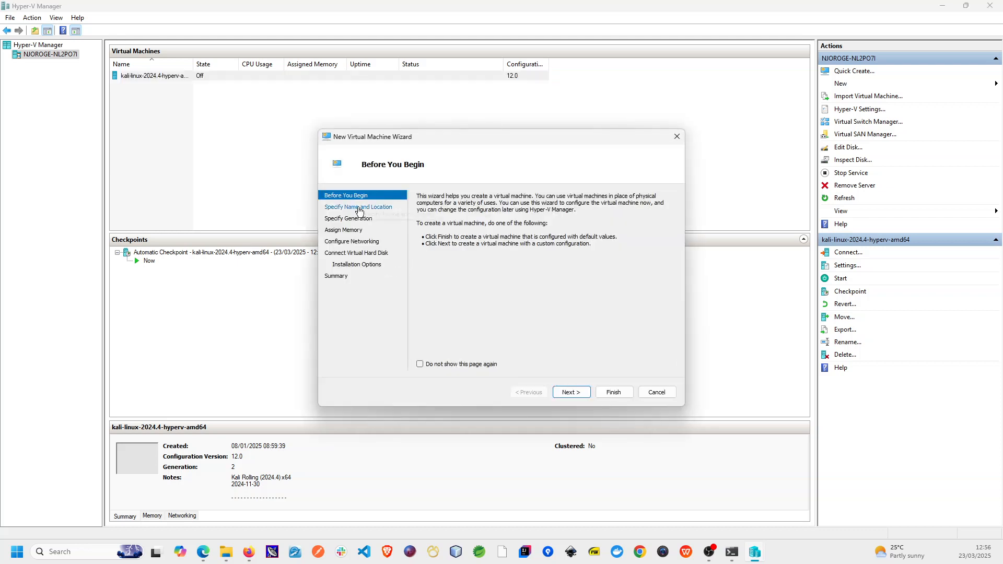
click(656, 392)
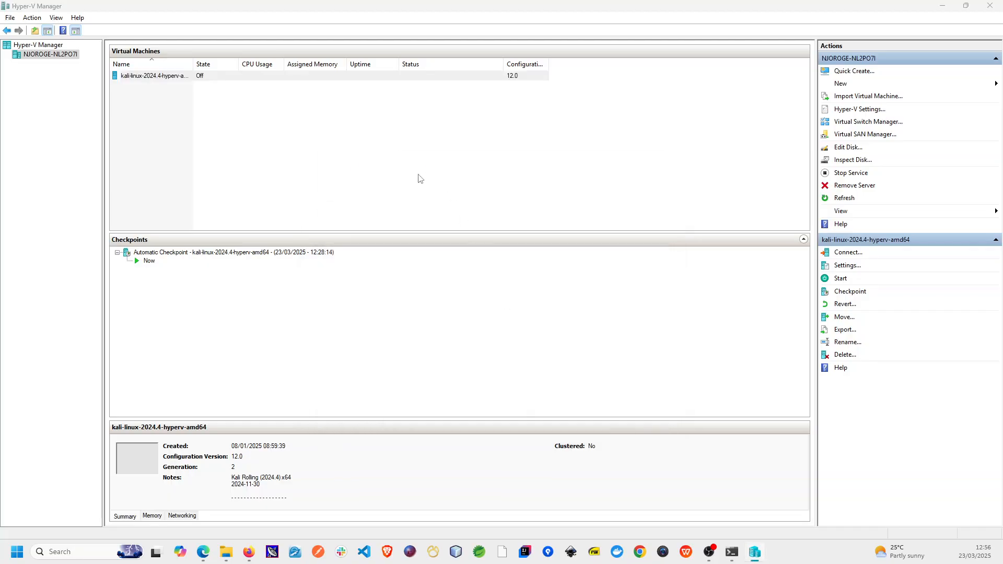
Switch to File Explorer, run the install-vm batch file to create the Kali virtual machine, and dismiss the finished console
key(alt+Tab)
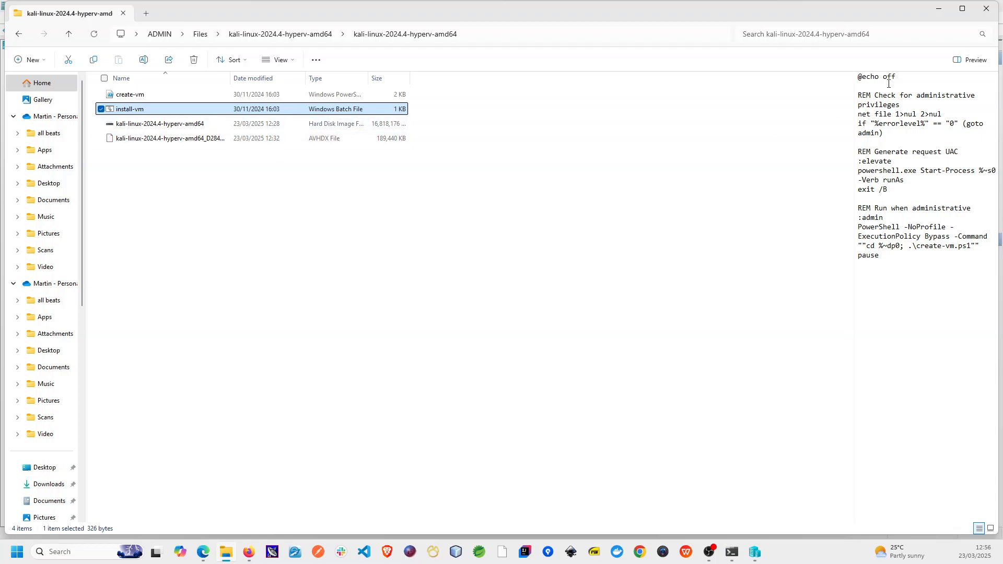
key(alt+Tab)
key(alt+Tab)
double_click(199, 111)
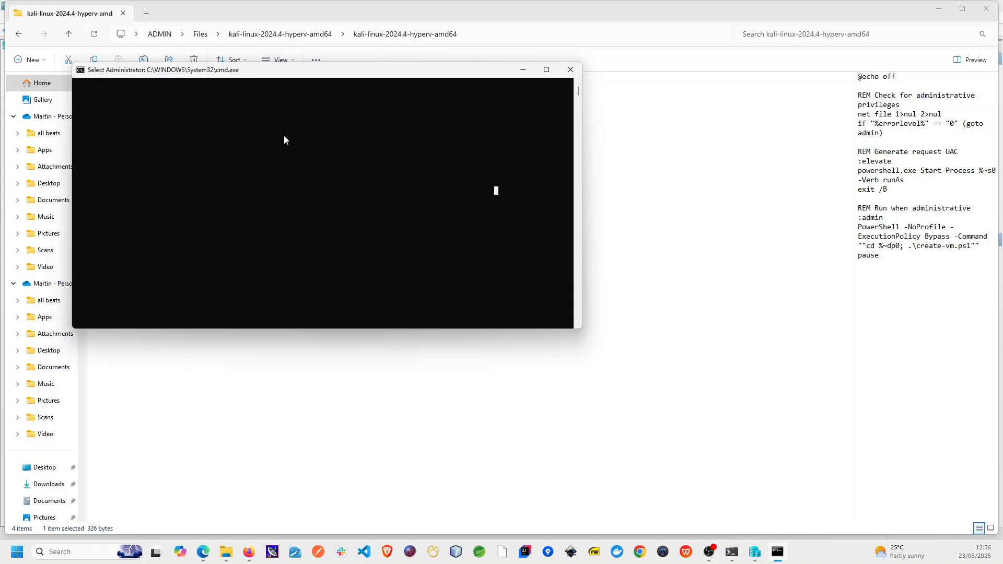
click(294, 163)
key(Escape)
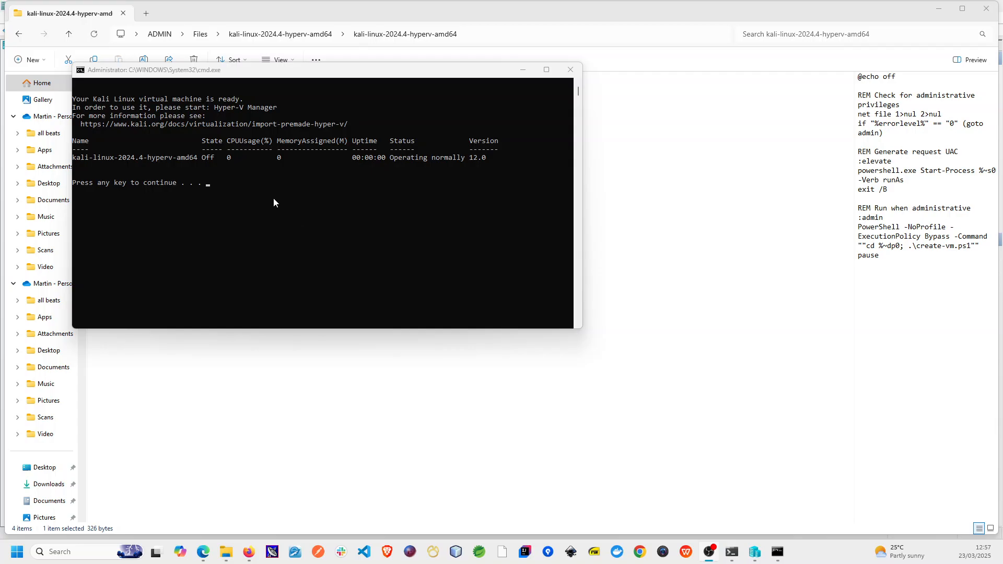
key(Return)
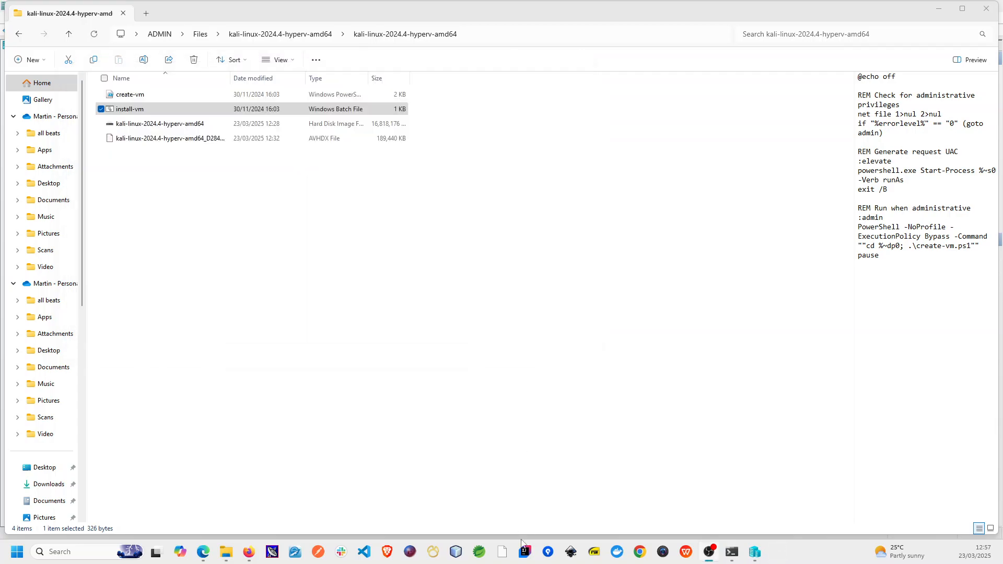
Switch to Hyper-V Manager, select the newly added Kali virtual machine, and view its summary and memory details
mouse_move(756, 556)
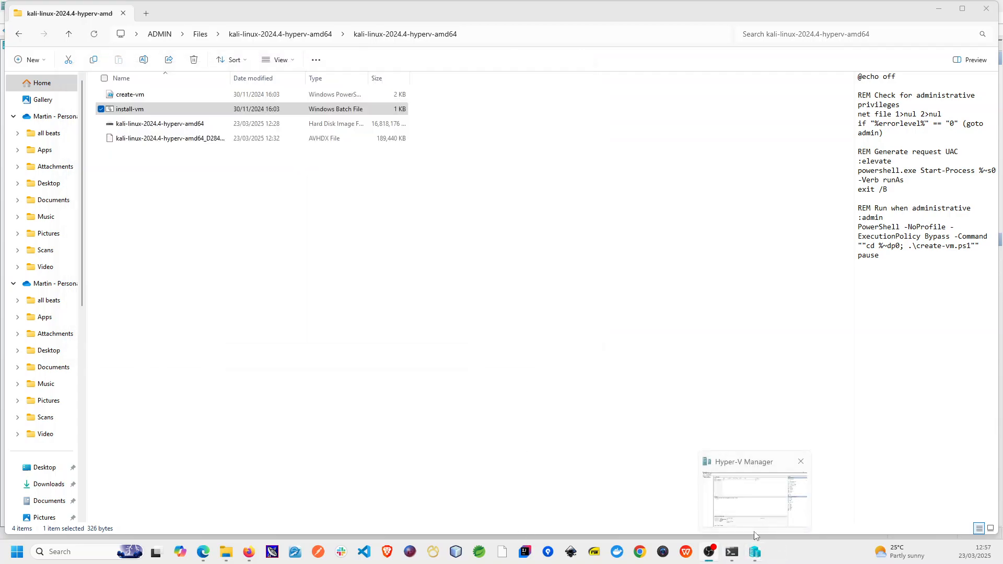
click(755, 514)
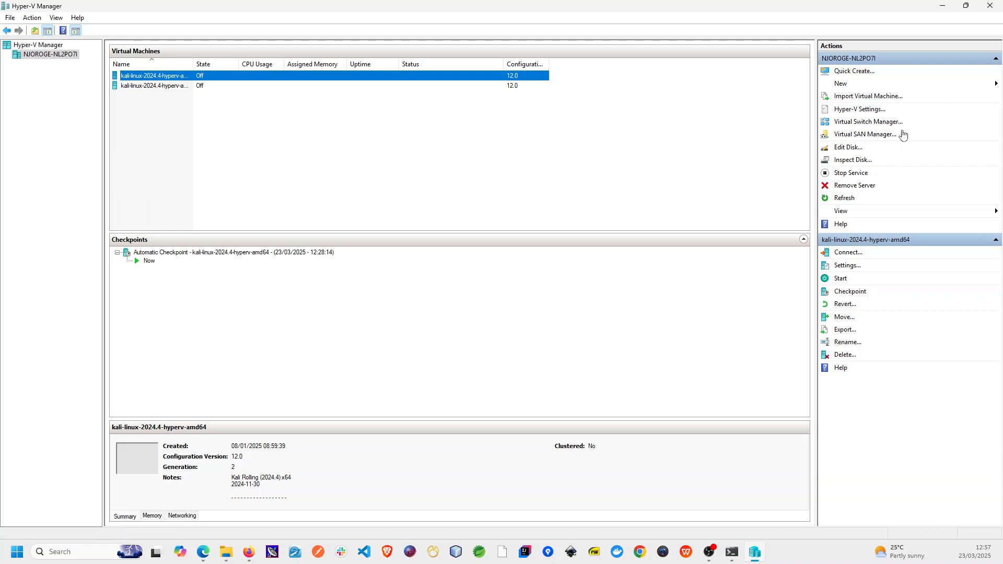
click(171, 87)
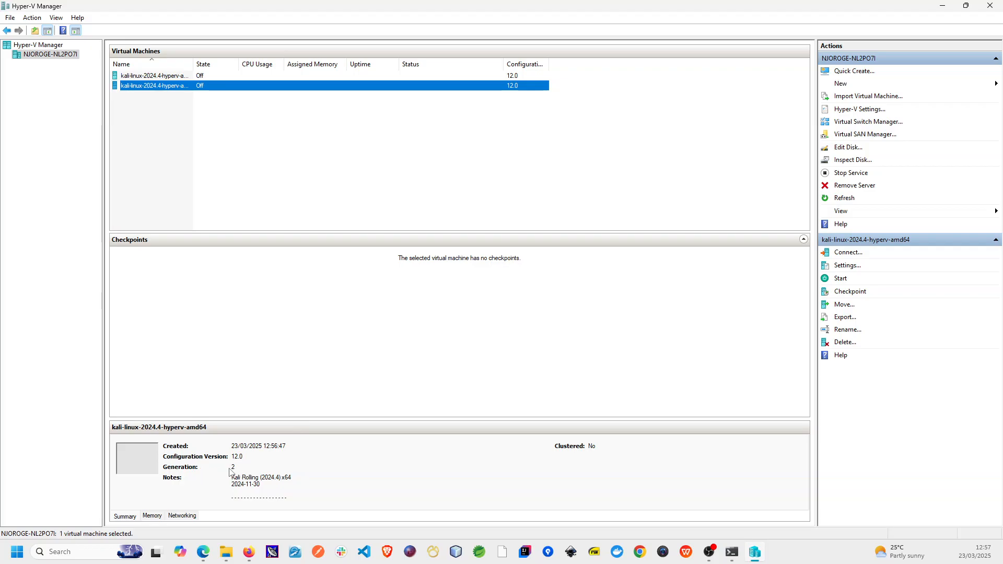
click(152, 515)
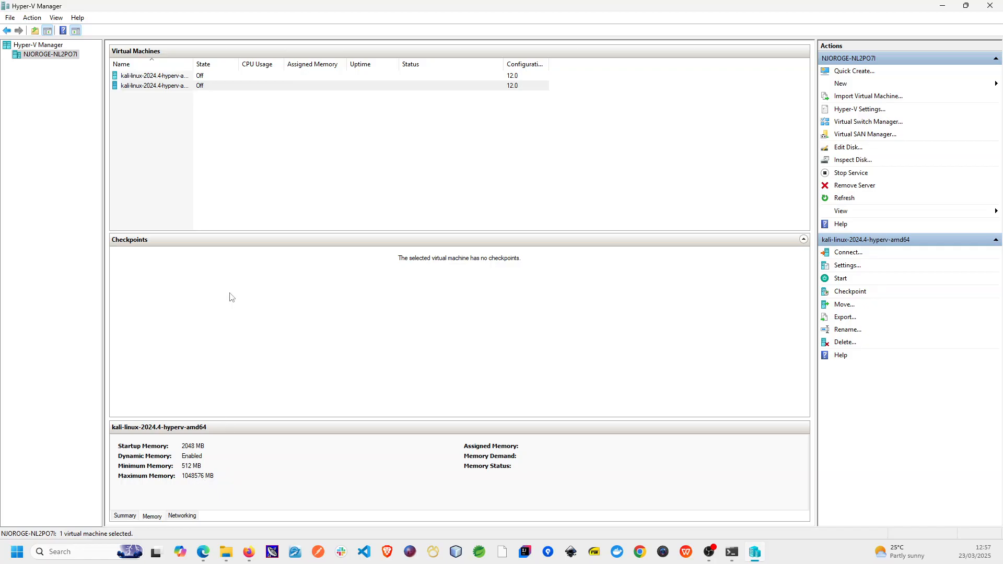
Start the first kali-linux-2024.4-hyperv-amd64 virtual machine, continuing from its last state instead of reverting to the automatic checkpoint
click(176, 76)
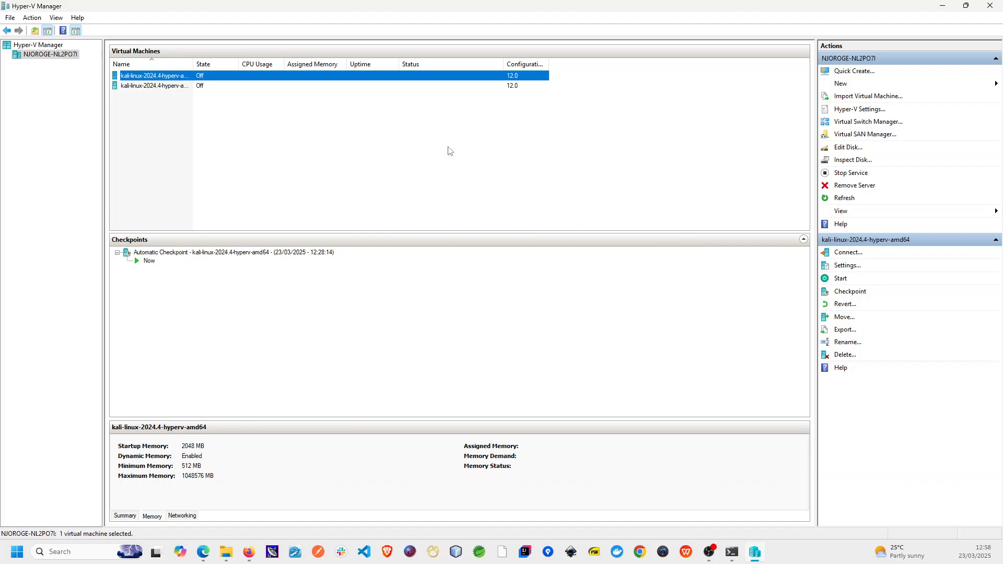
click(130, 77)
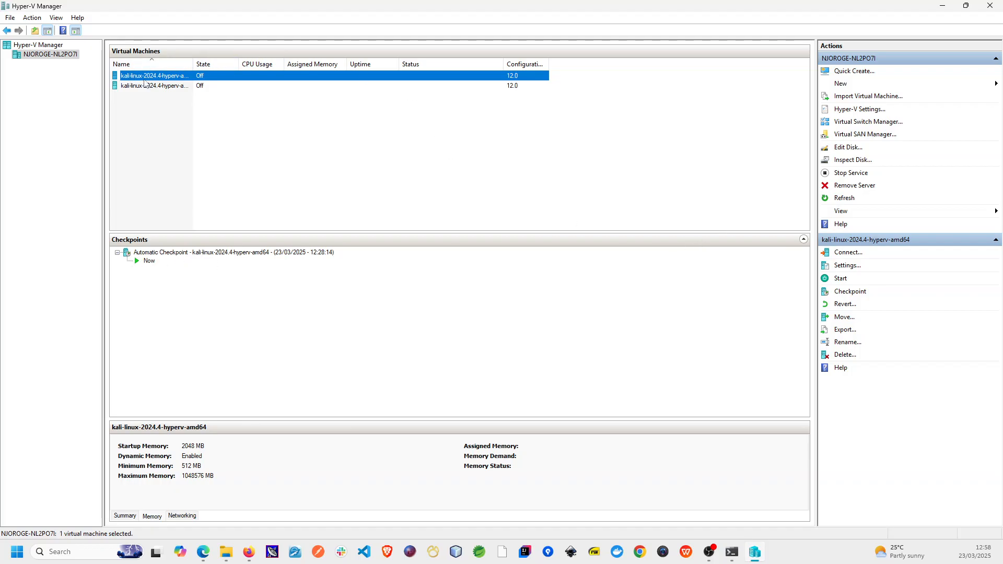
click(269, 77)
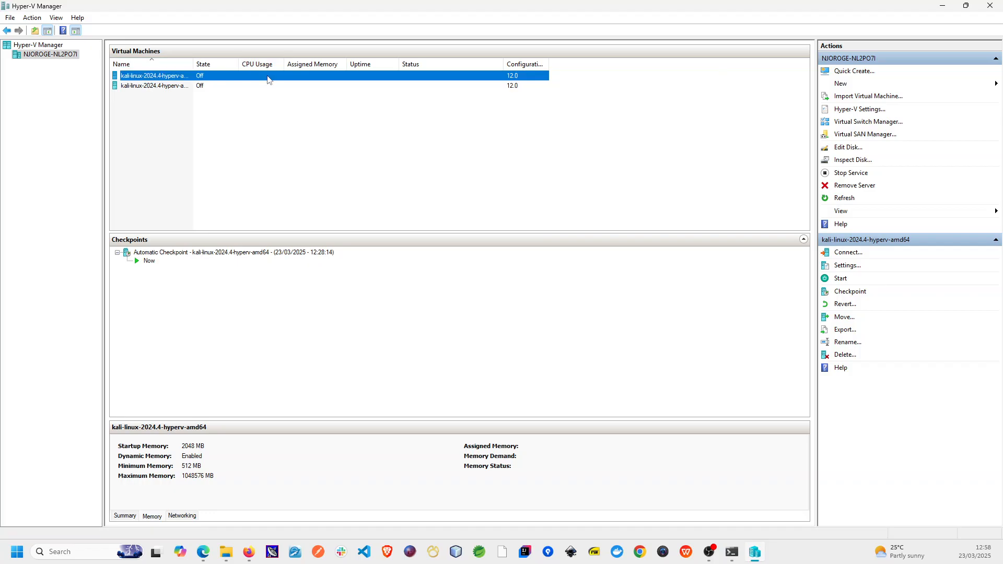
right_click(268, 77)
click(302, 116)
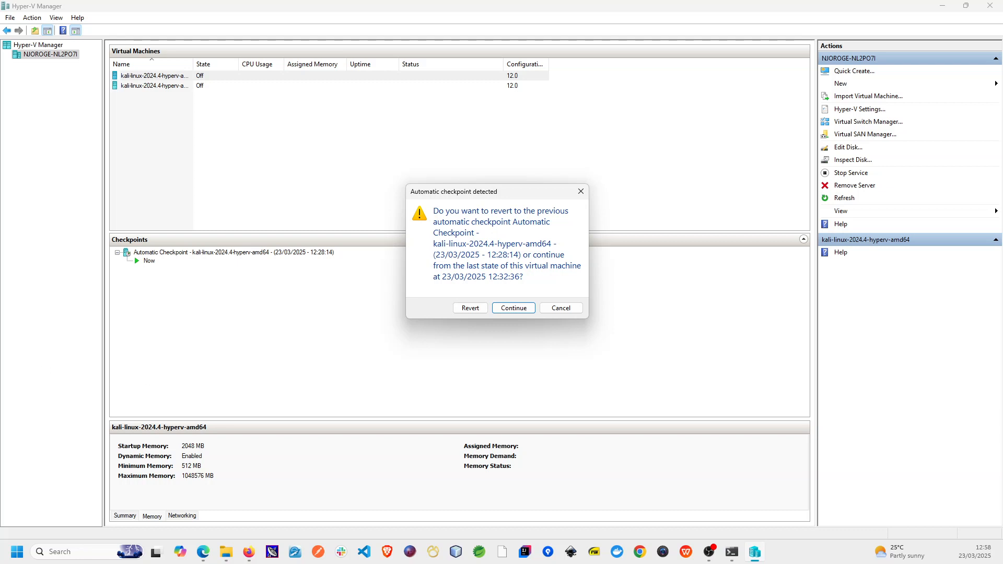
key(alt+Tab)
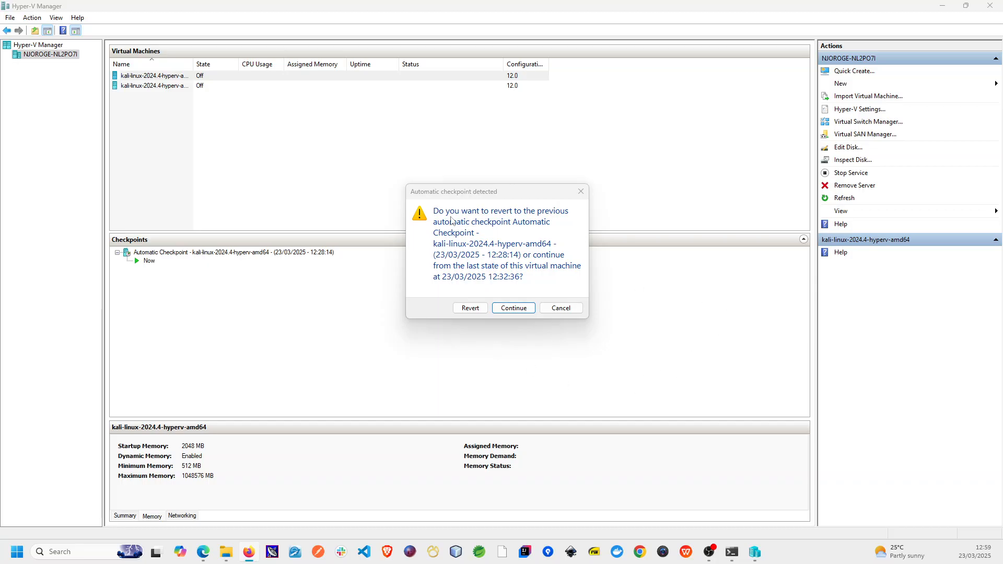
drag(499, 196, 485, 197)
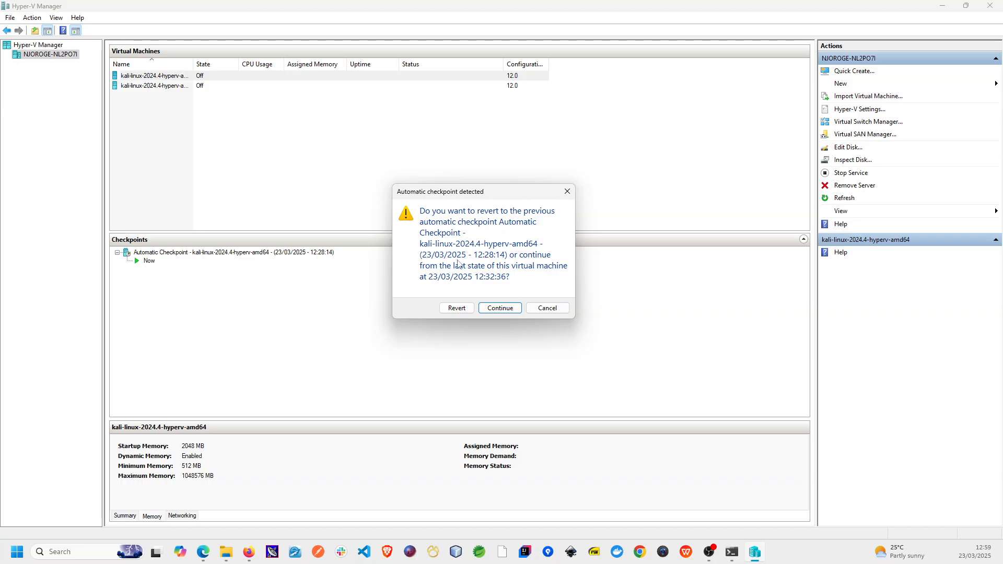
click(501, 308)
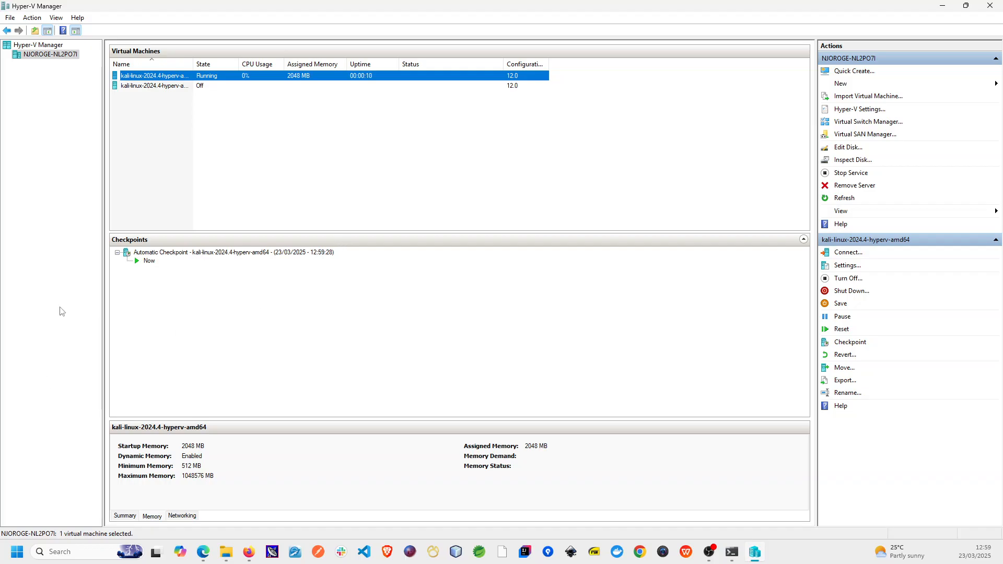
Connect to the running kali-linux-2024.4-hyperv-amd64 virtual machine at 1366 by 768 pixels, expanding the connection options beforehand
right_click(229, 78)
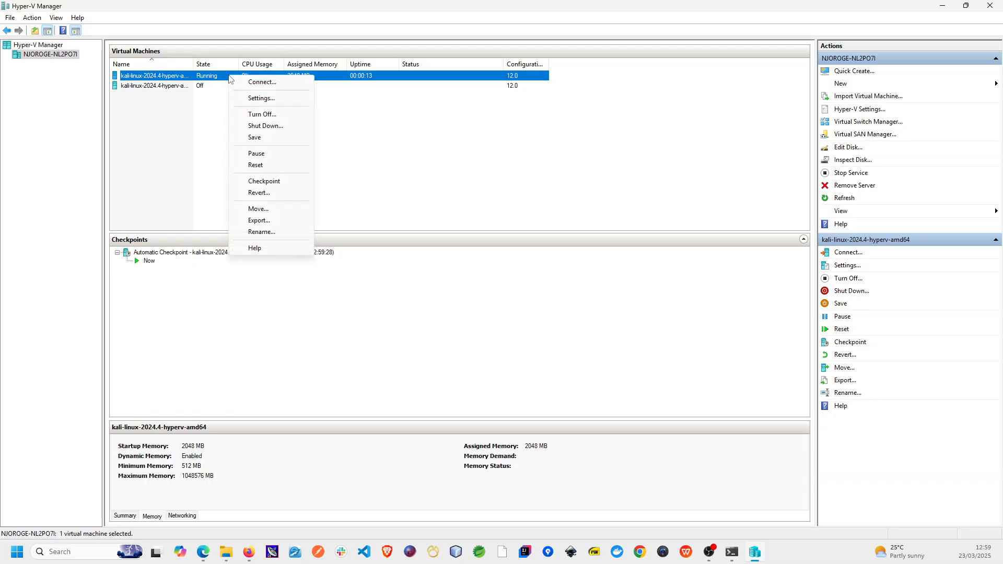
click(272, 88)
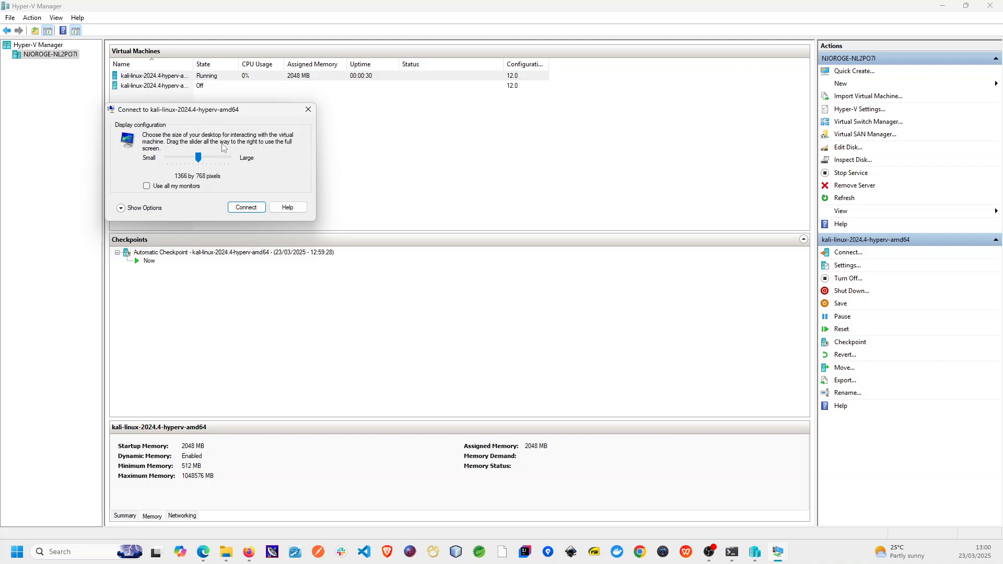
click(141, 209)
click(246, 257)
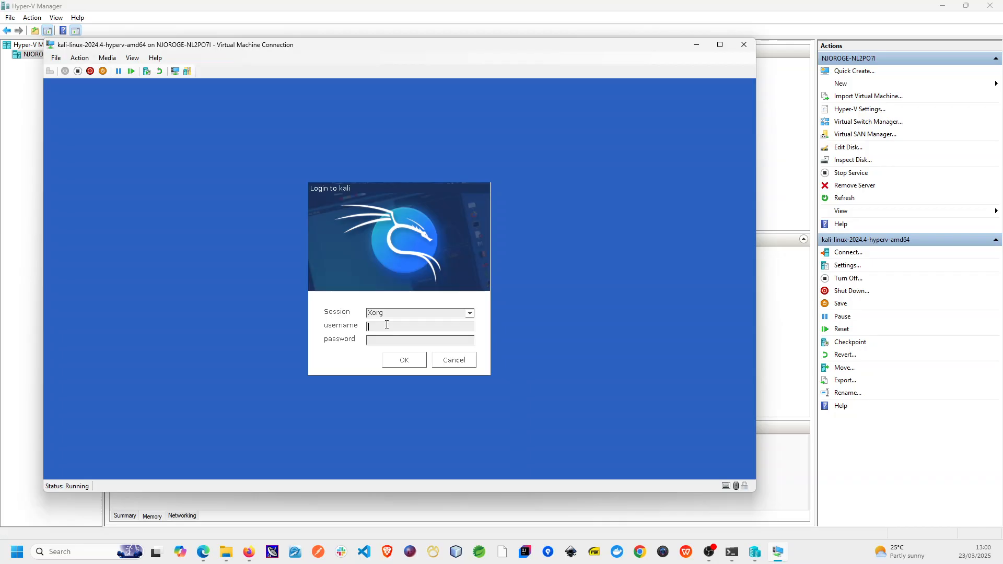
Log in to the Kali Xorg session with the account username and password
text(kali)
key(Tab)
text(kali)
key(Return)
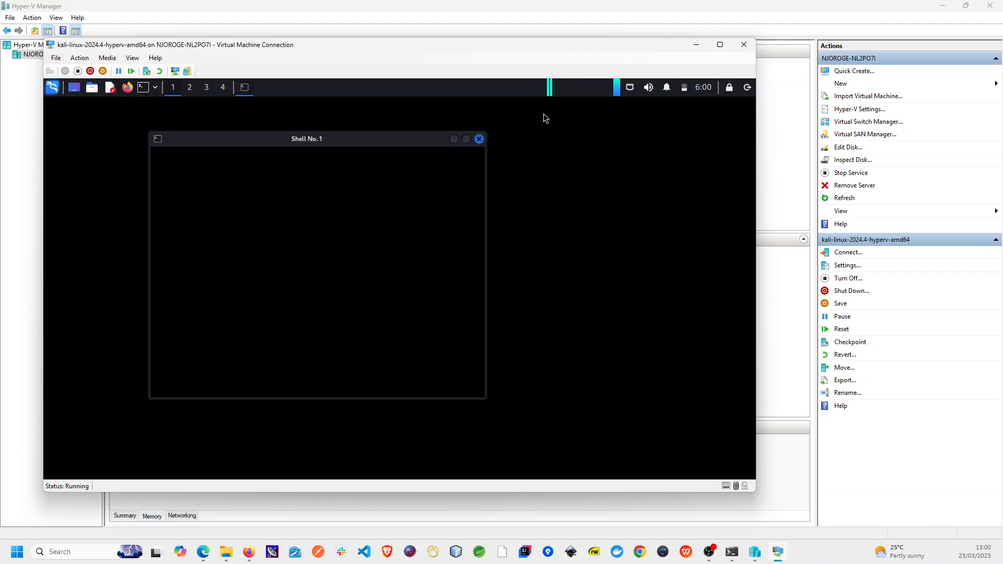
Run whoami in the Kali terminal to check the current account, and list the home directory's contents with ls
text(whoami)
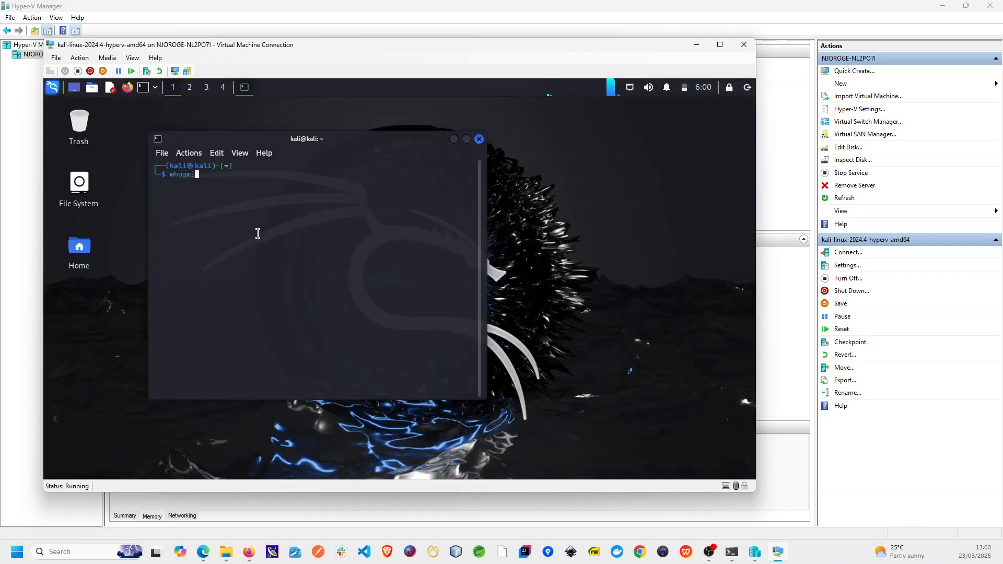
key(Return)
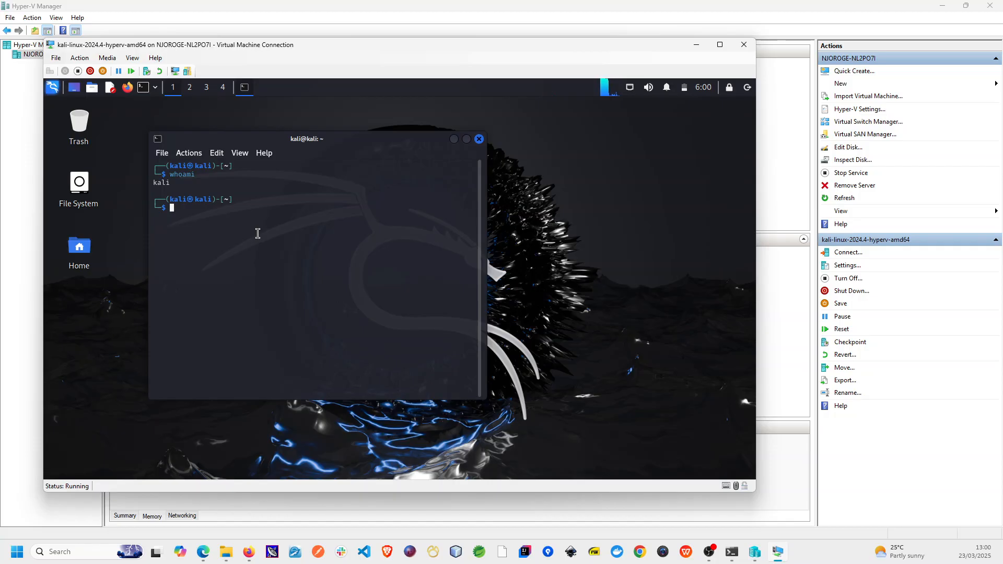
text(sudo)
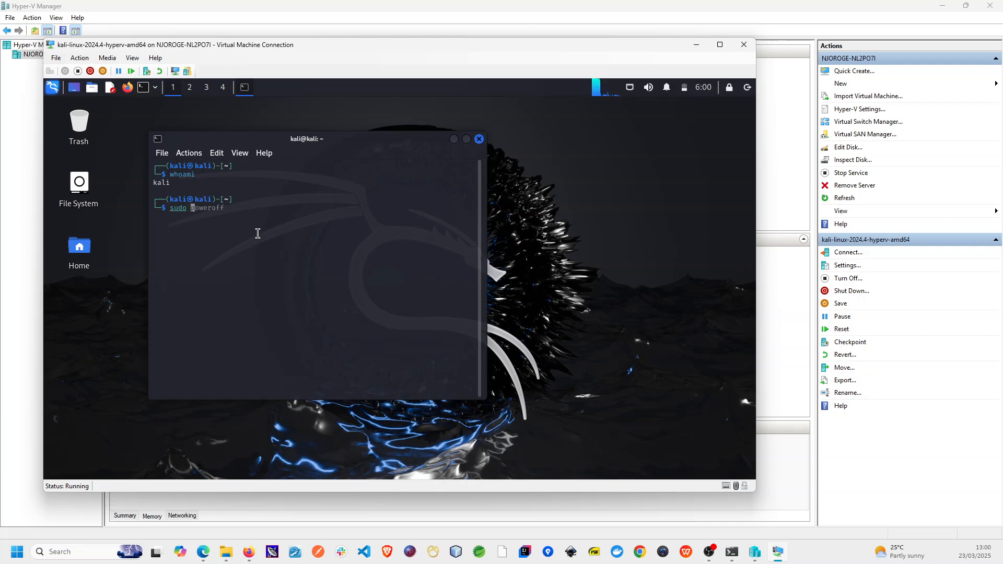
key(BackSpace)
key(BackSpace)
key(BackSpace)
key(BackSpace)
key(BackSpace)
text(ls)
key(Return)
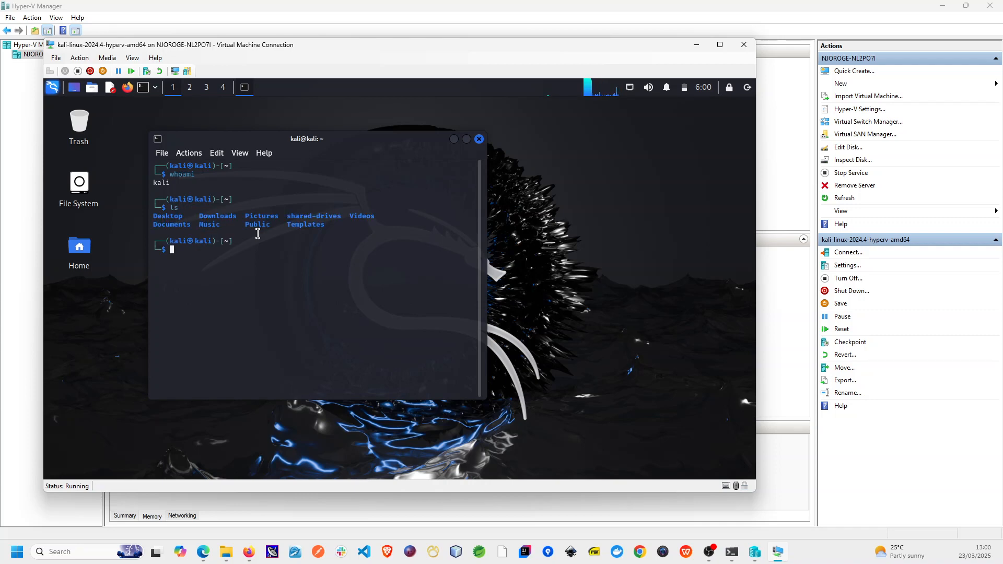
Show the home directory's structure with tree and run echo Me in the Kali terminal
text(tree)
key(Return)
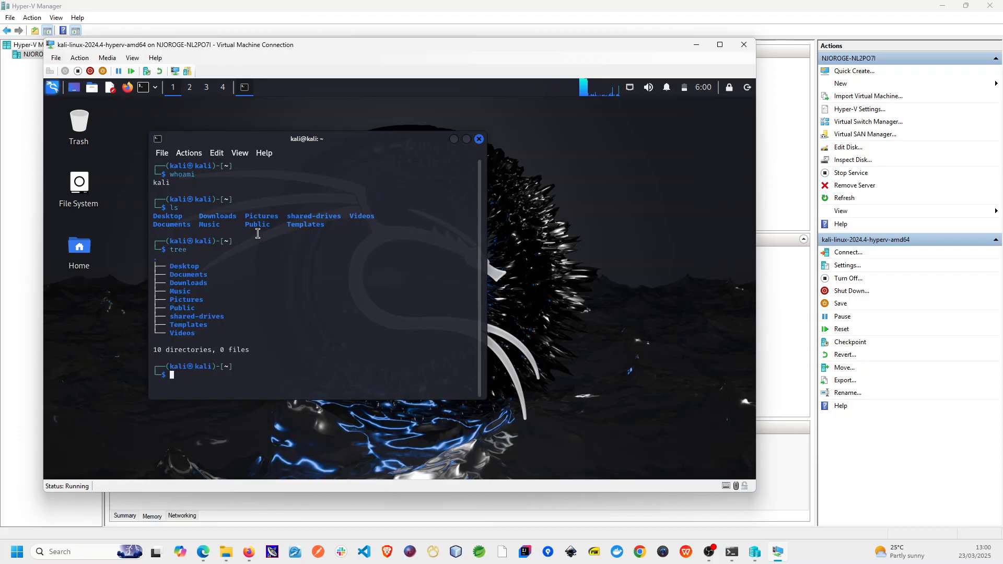
text(echo Me)
key(Return)
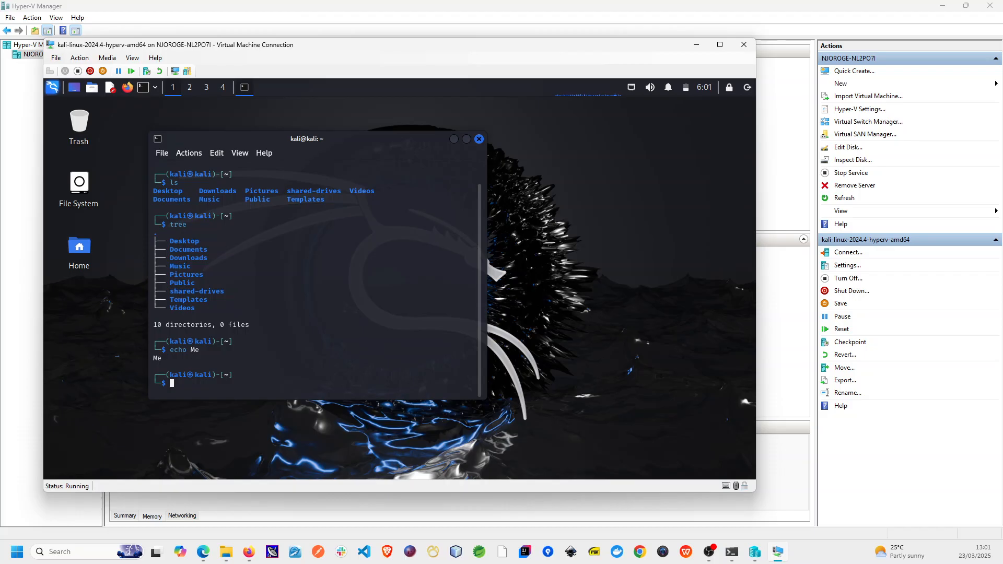
key(alt+Tab)
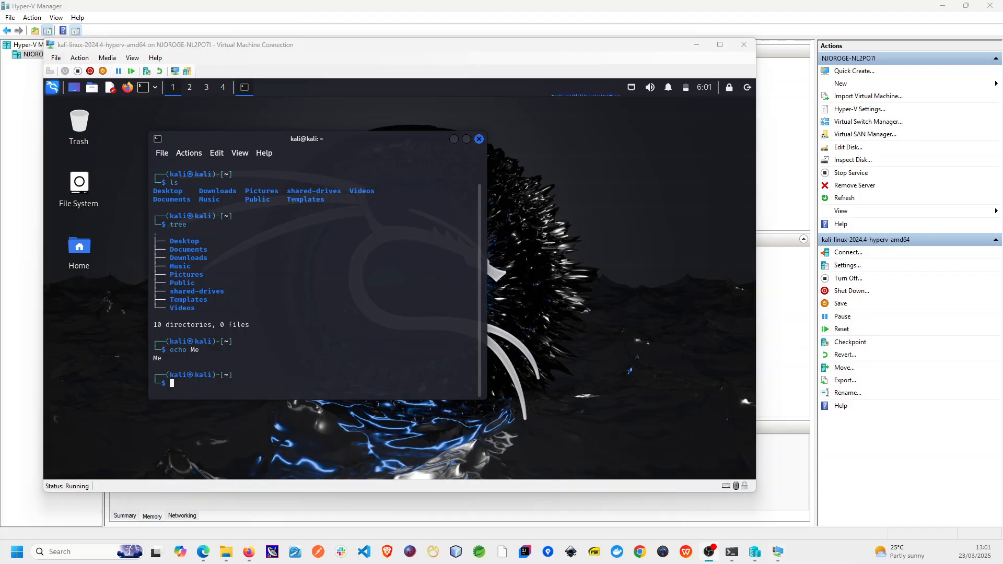